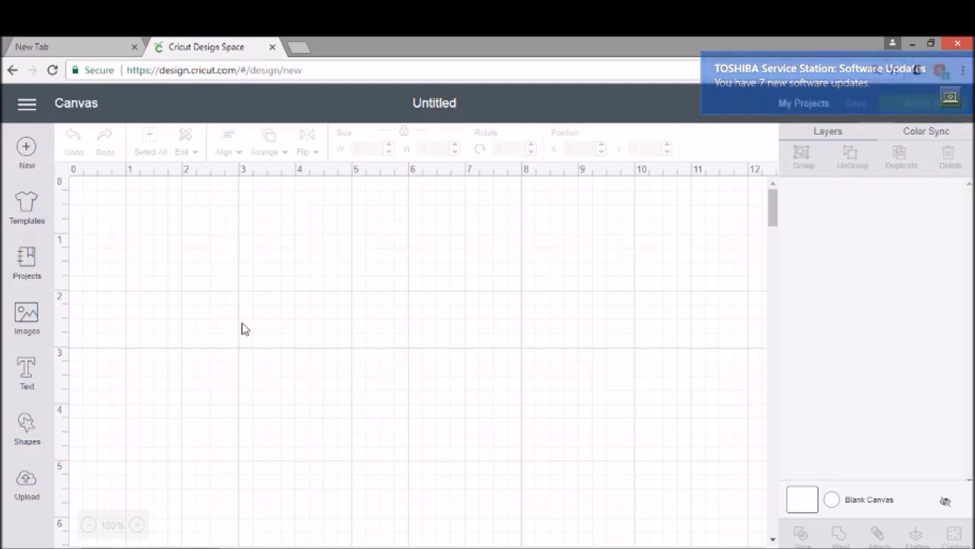
Add the surname as a new text object and set it in the system font Times New Roman
click(31, 371)
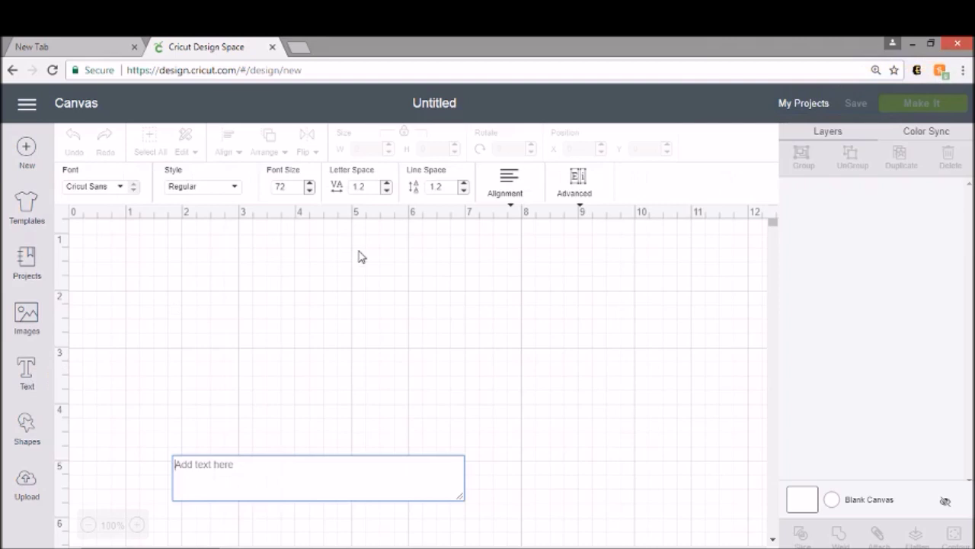
text(SMI)
text(T)
key(BackSpace)
text(ITH)
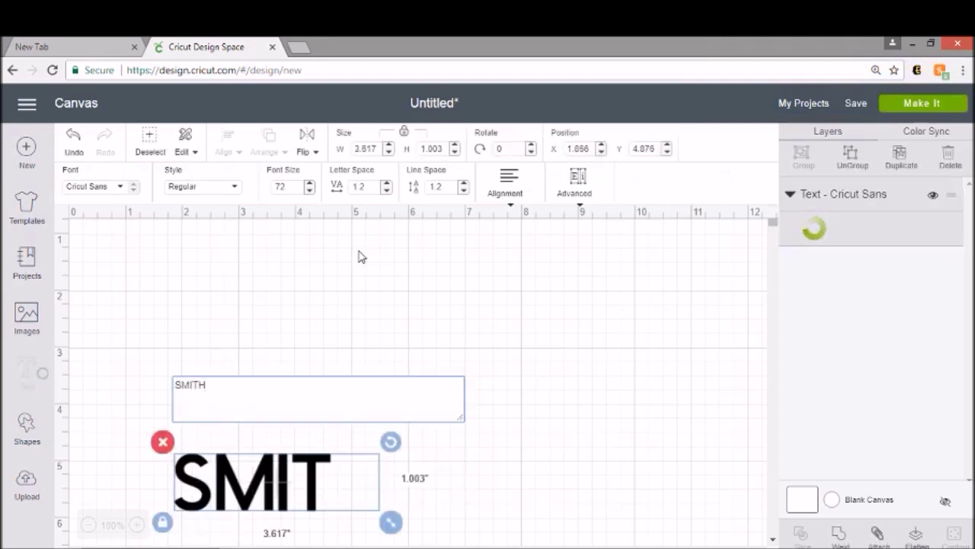
click(124, 191)
click(409, 153)
click(526, 154)
text(times)
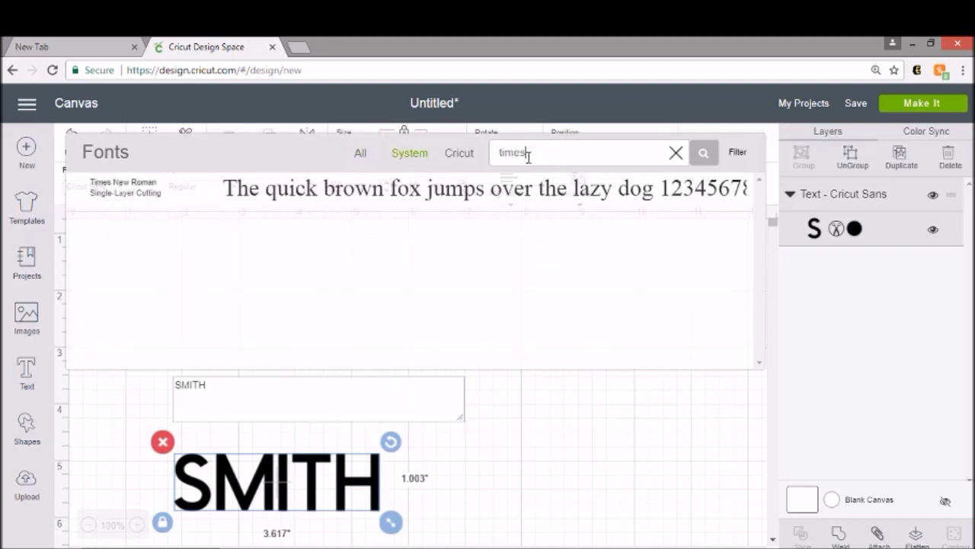
click(526, 187)
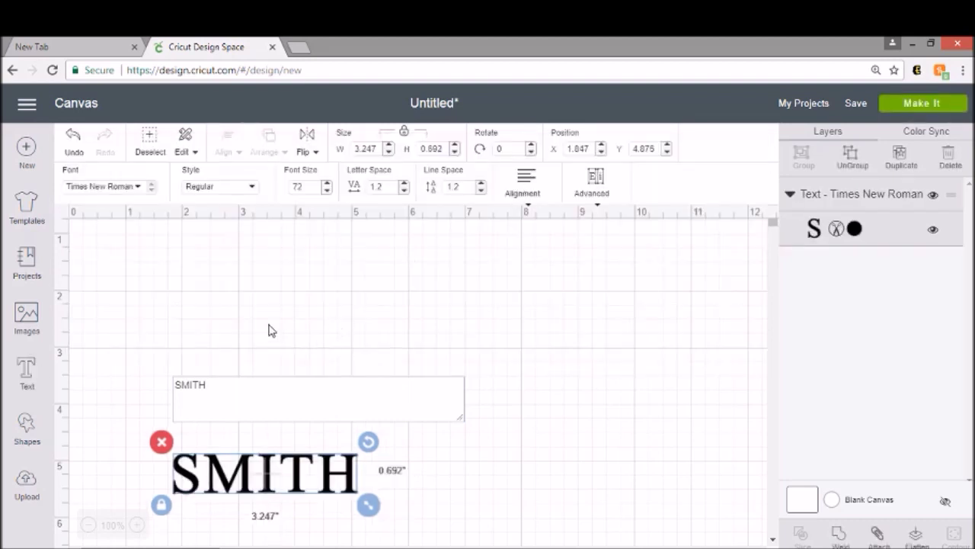
Enlarge the surname to about 6.6 in wide and lower its letter spacing to 0
drag(284, 473, 351, 254)
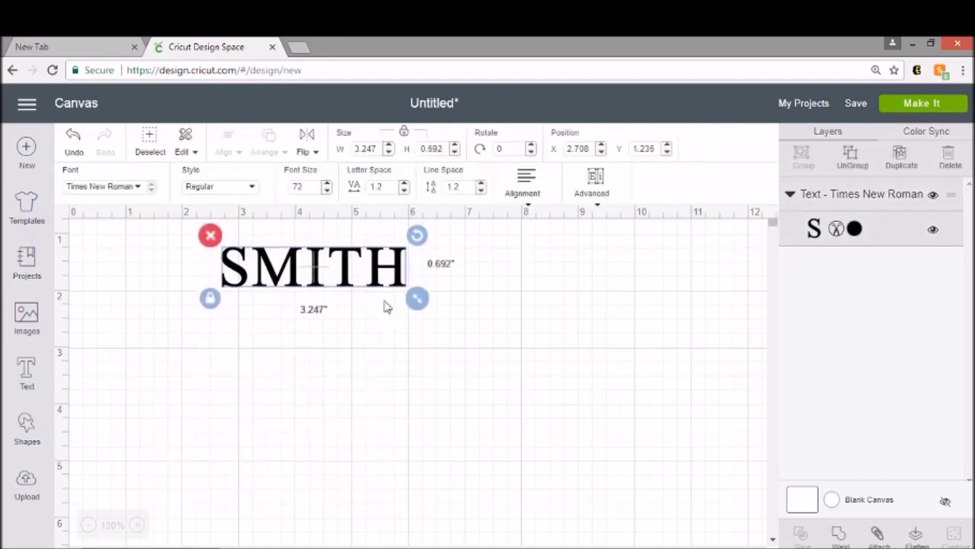
drag(420, 305, 616, 341)
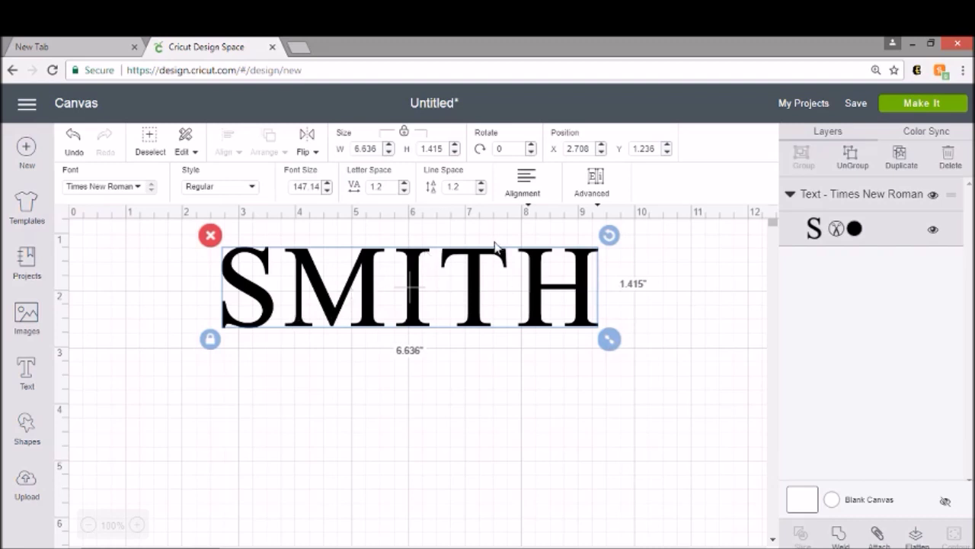
click(404, 190)
click(404, 191)
click(403, 191)
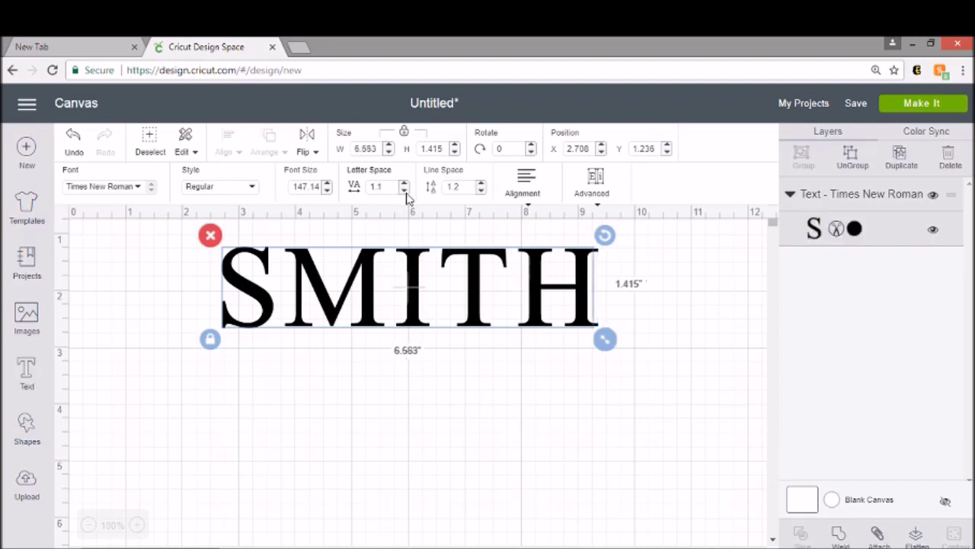
click(404, 190)
click(404, 191)
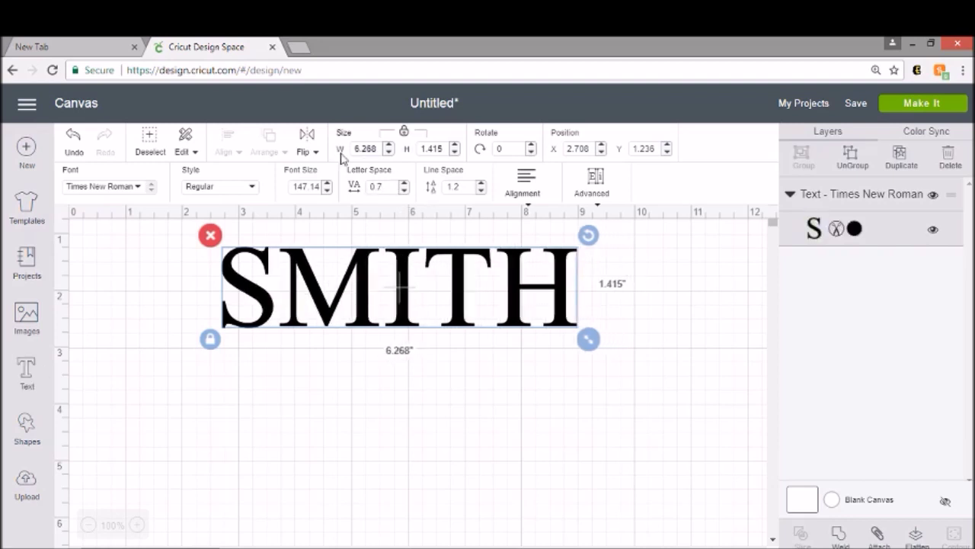
click(404, 191)
click(404, 191)
click(404, 191)
click(404, 191)
click(404, 191)
click(404, 190)
click(404, 190)
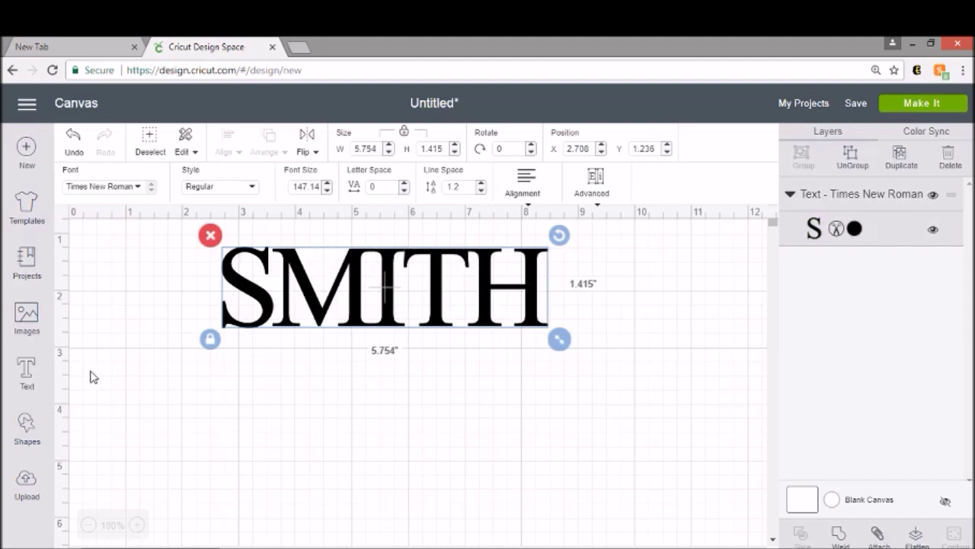
Enlarge the surname to 7.656 × 1.883 in and move it to the canvas's top left
click(660, 350)
click(507, 329)
drag(549, 341, 667, 365)
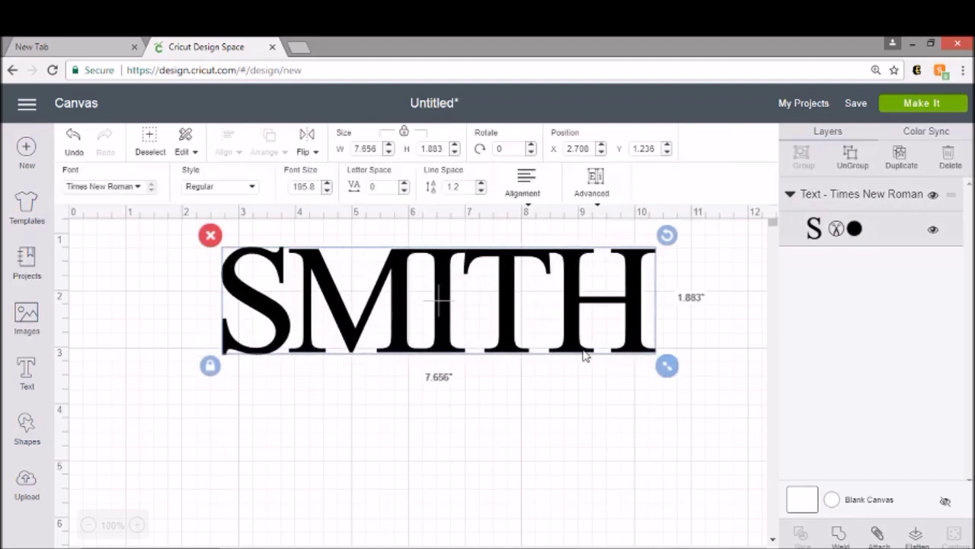
drag(441, 273, 367, 246)
click(373, 395)
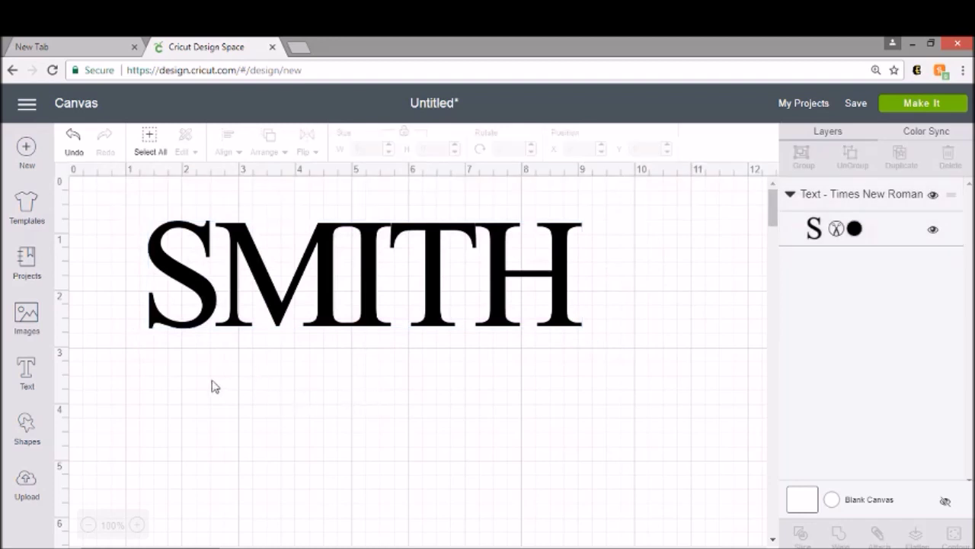
Create a second text object holding the couple's names in bracketed form, replacing the all-caps attempt
click(27, 373)
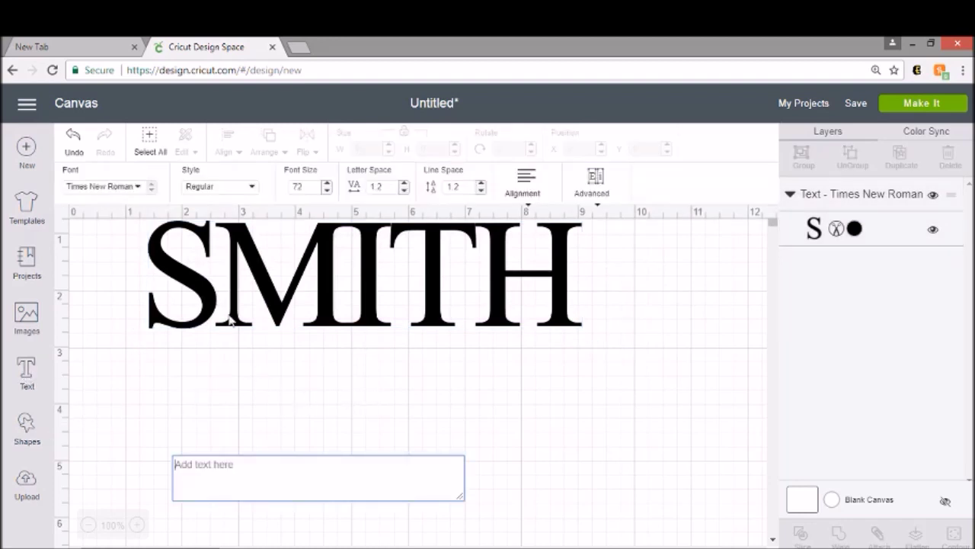
text(JOAN)
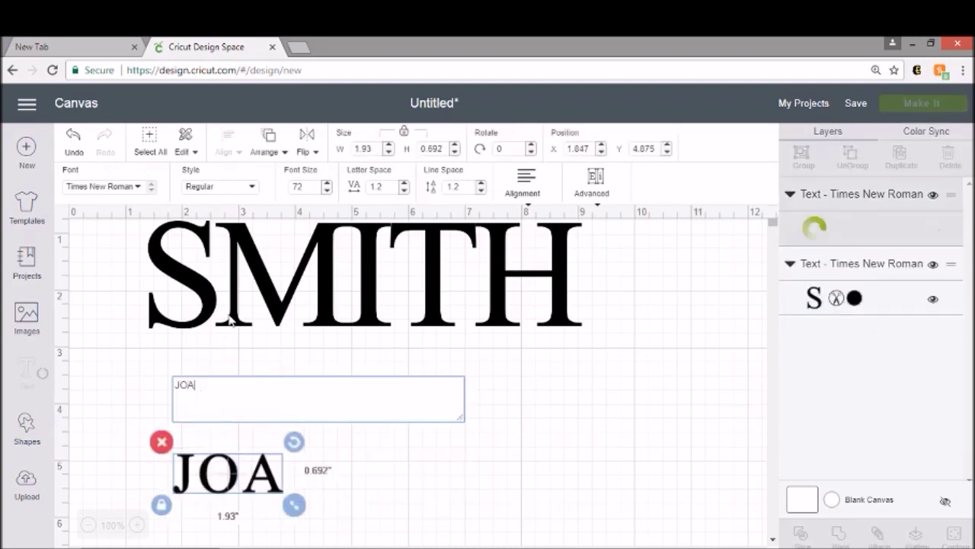
key(BackSpace)
key(BackSpace)
key(BackSpace)
key(BackSpace)
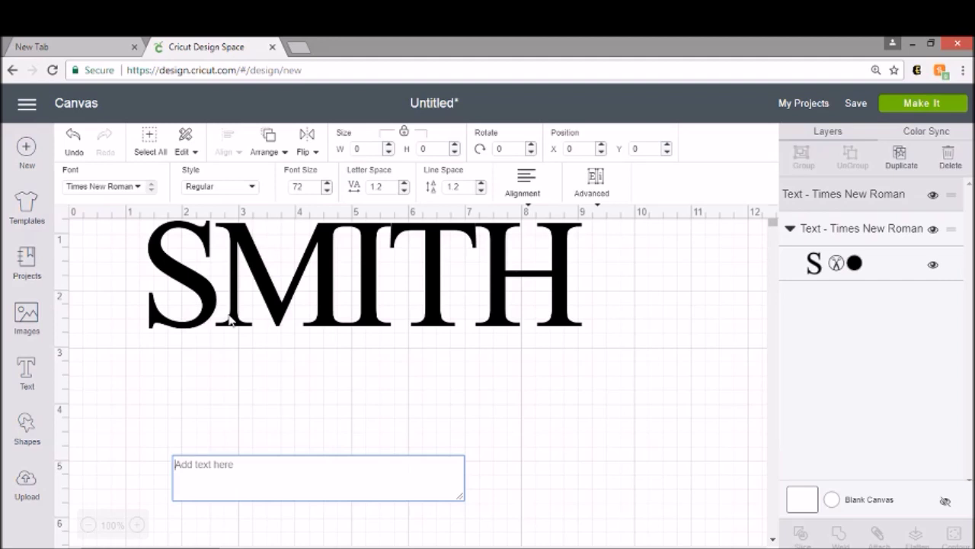
text([Jo)
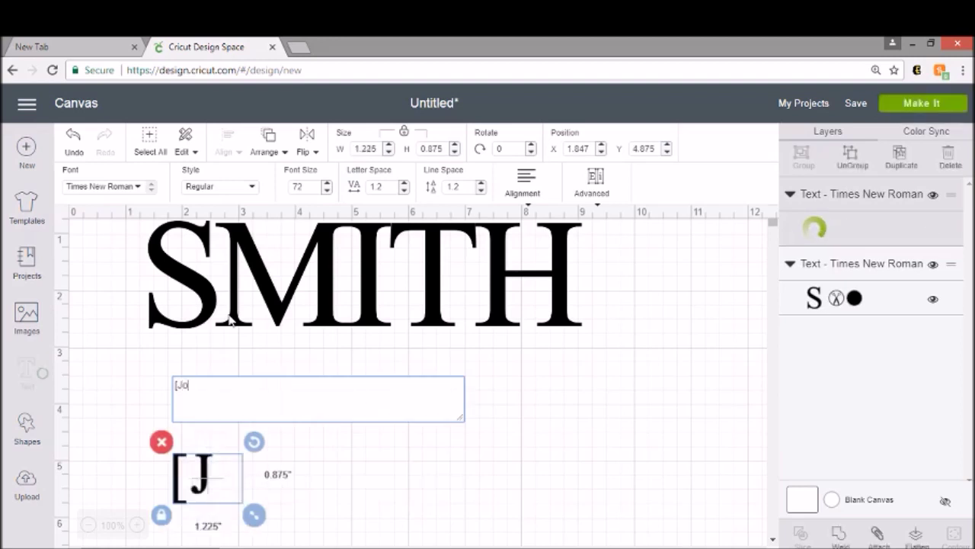
text(an_Da)
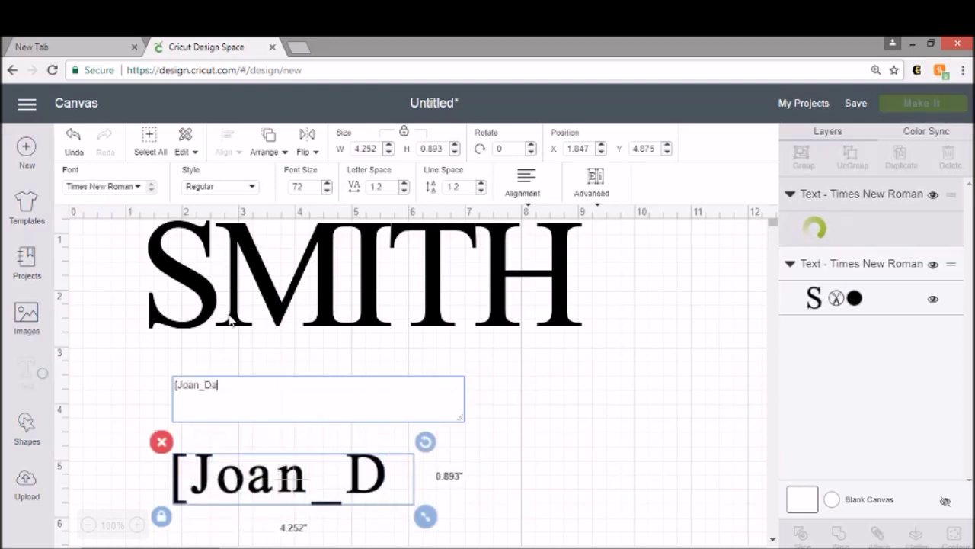
text(ve])
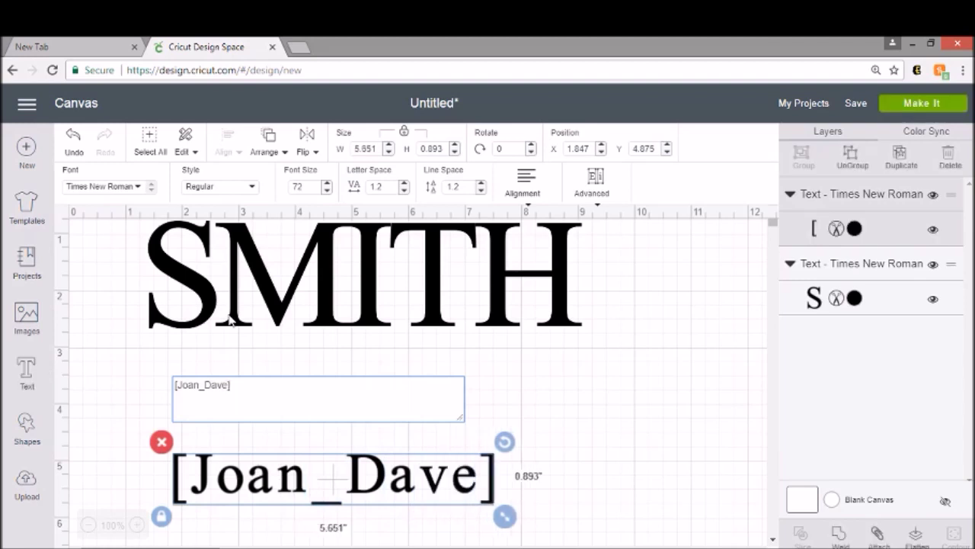
Set the names line in the I Love Glitter font and place it just beneath the surname
click(137, 191)
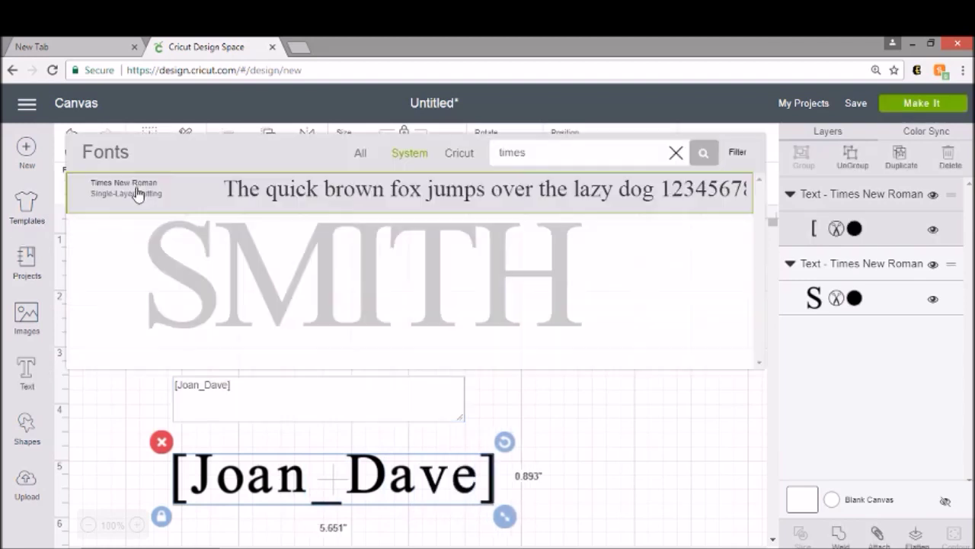
drag(555, 153, 463, 164)
text(glit)
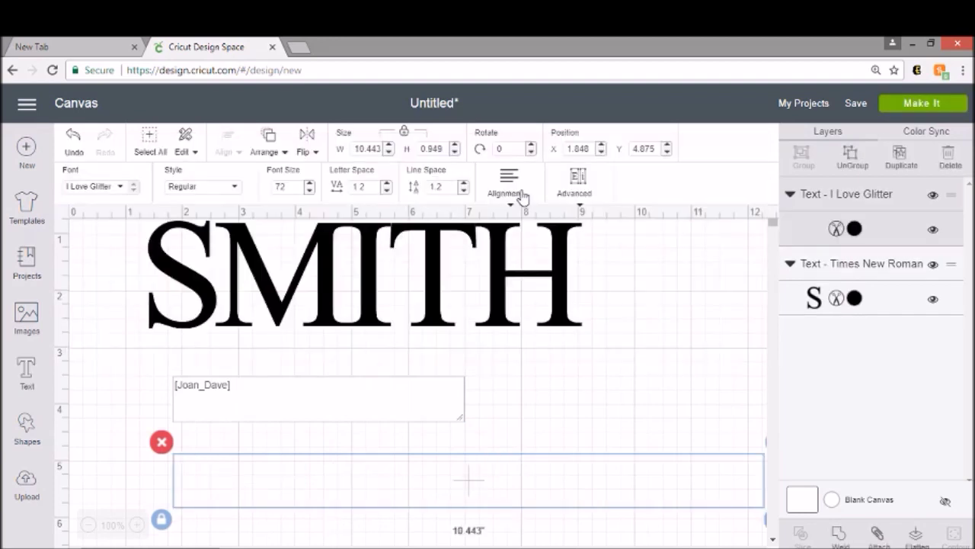
click(521, 191)
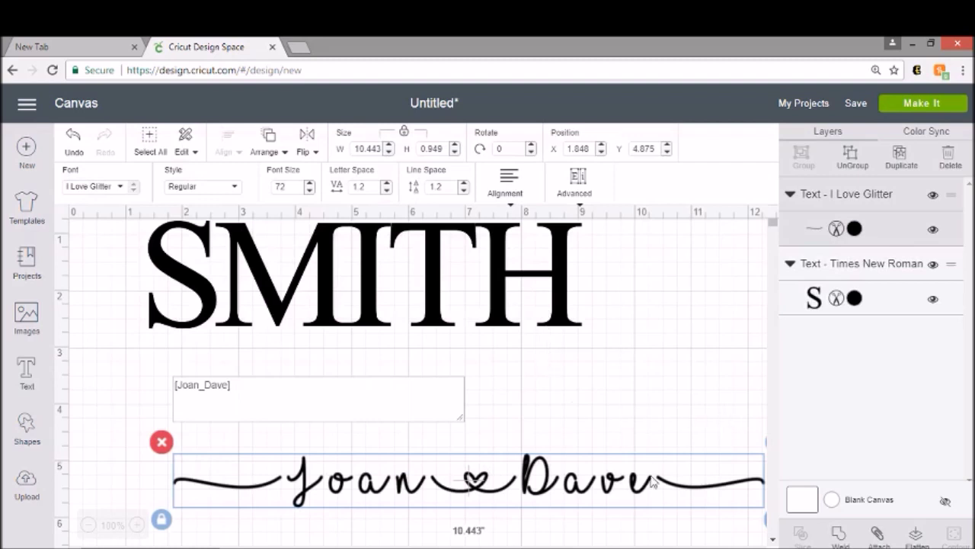
drag(638, 482, 577, 415)
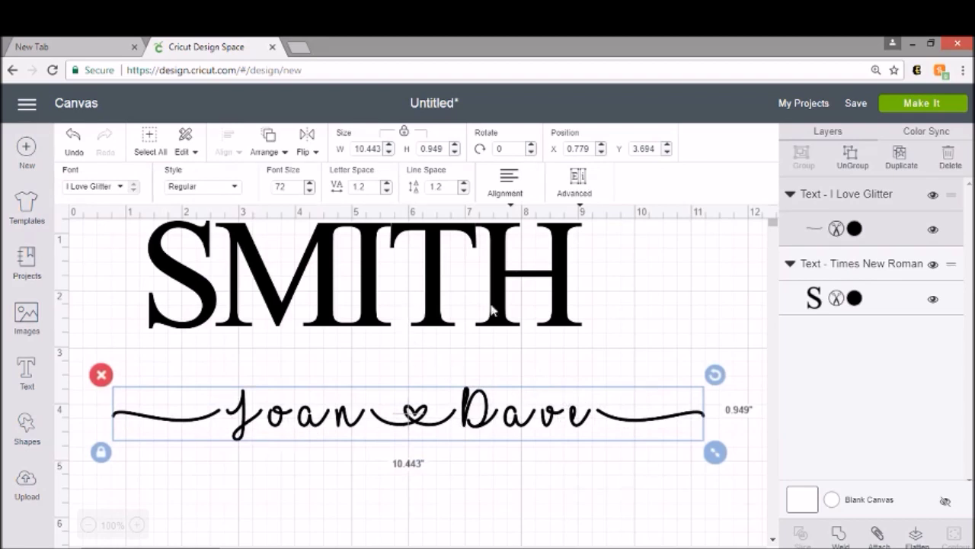
Step the names' letter spacing down to -0.4, narrowing the line to 9.003 in wide
click(387, 190)
click(387, 190)
click(387, 190)
click(387, 191)
click(387, 190)
click(388, 191)
click(387, 190)
click(387, 190)
click(387, 190)
click(387, 191)
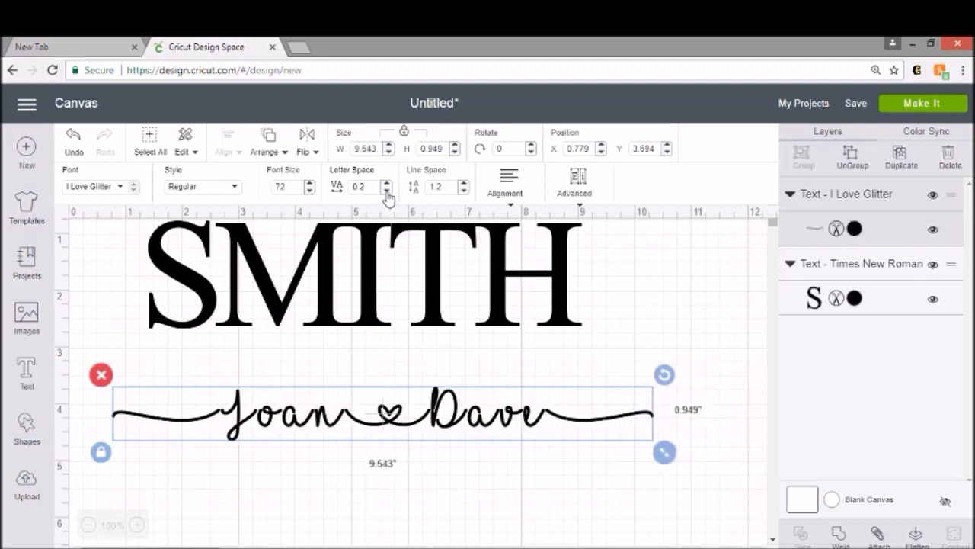
click(388, 191)
click(387, 191)
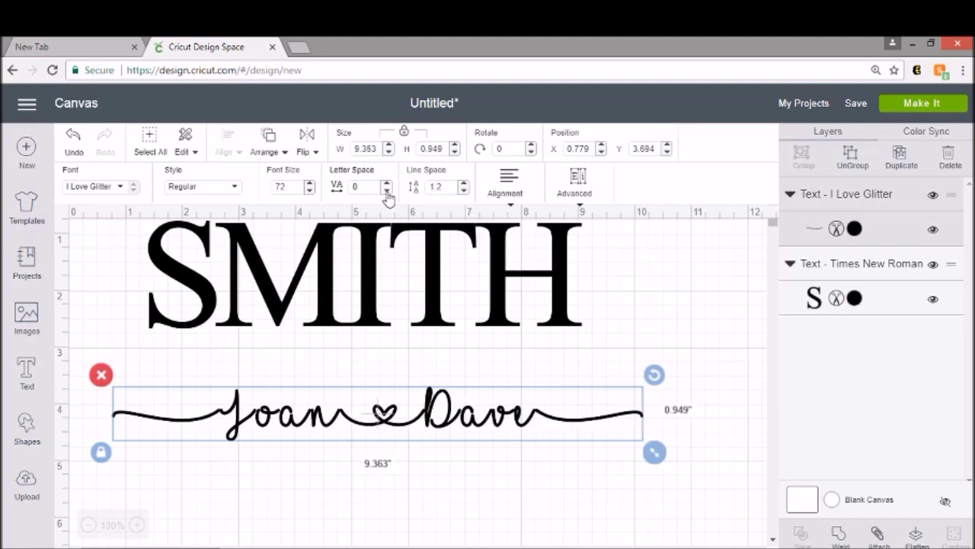
click(388, 195)
click(388, 195)
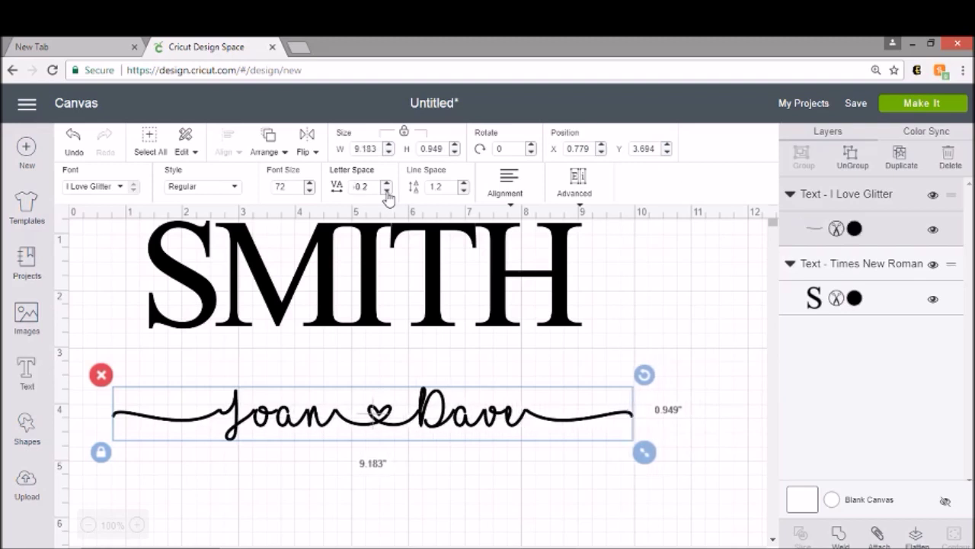
click(388, 195)
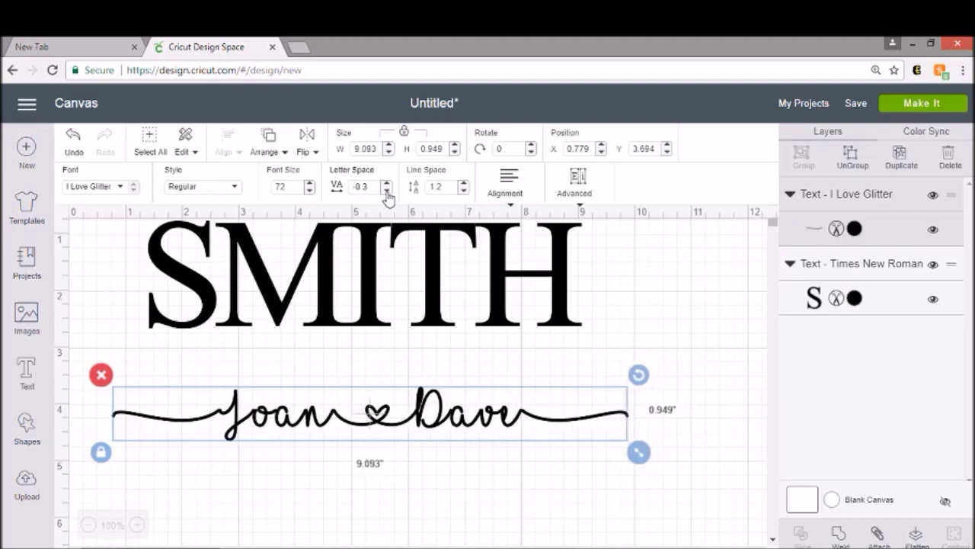
click(387, 195)
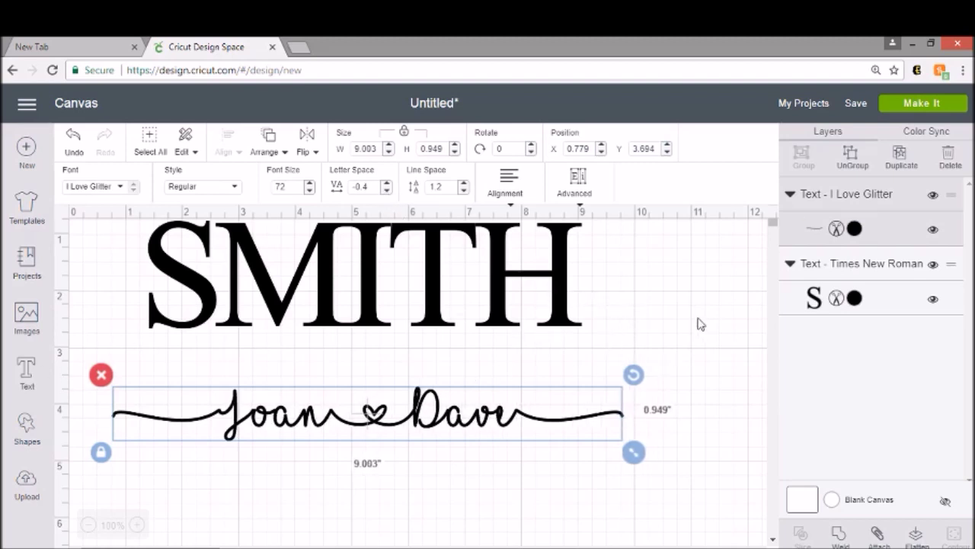
click(699, 366)
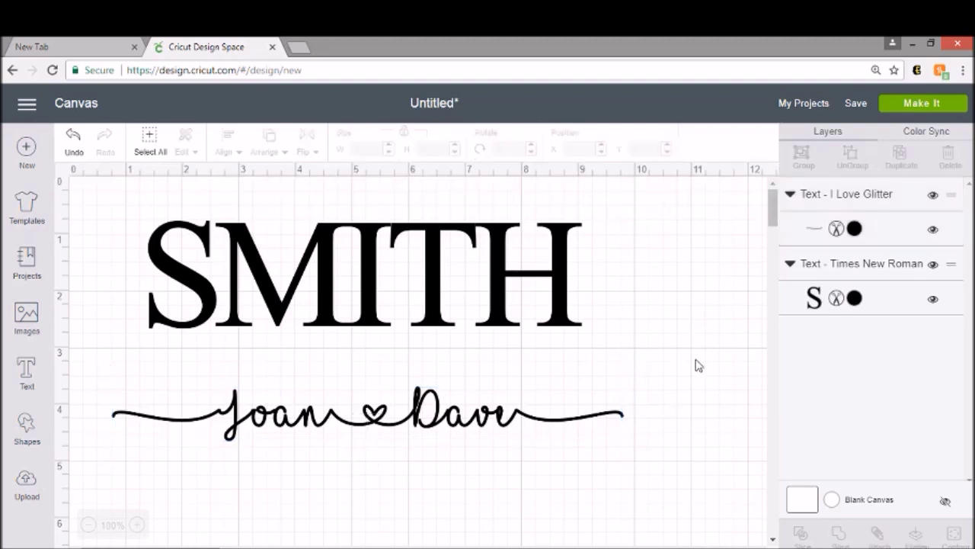
Weld the names line, then undo the weld and reselect the editable script text
click(464, 418)
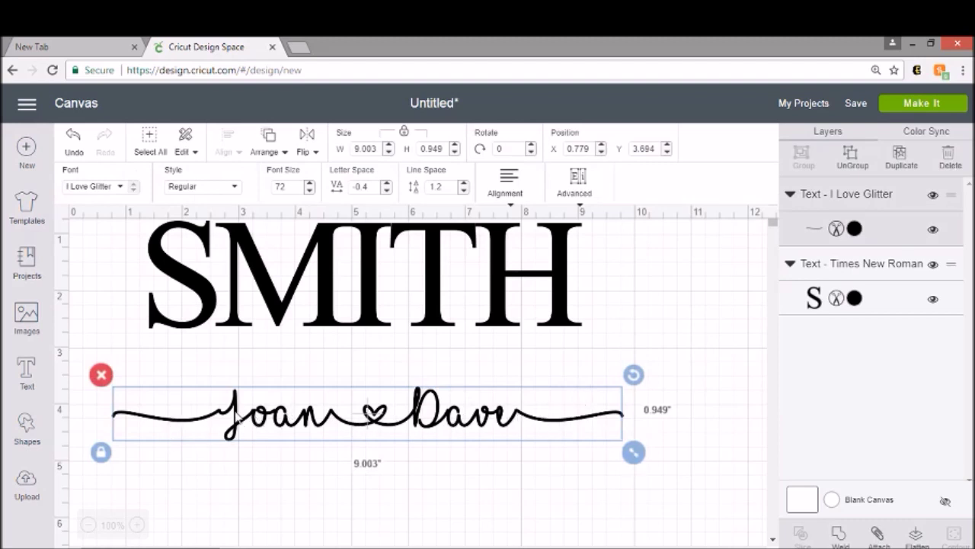
click(839, 535)
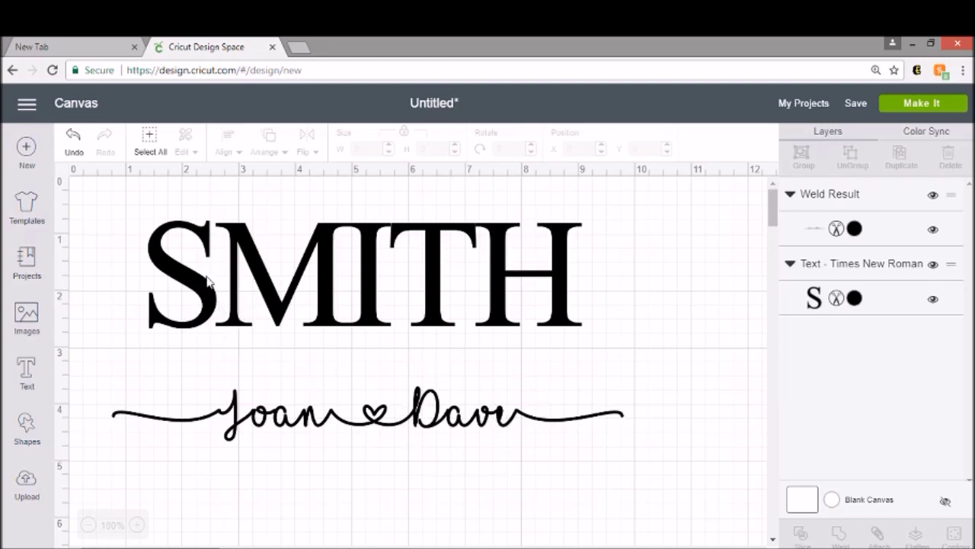
click(73, 154)
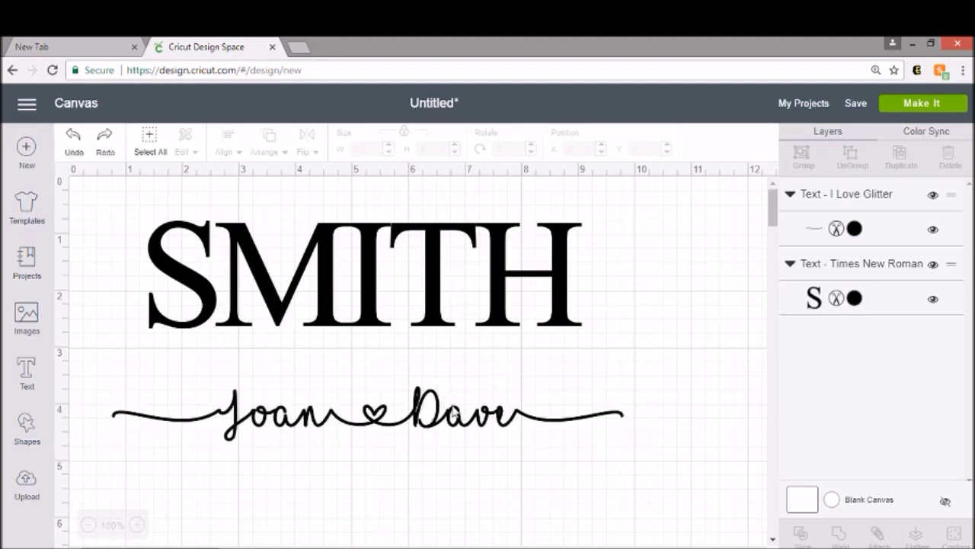
click(460, 416)
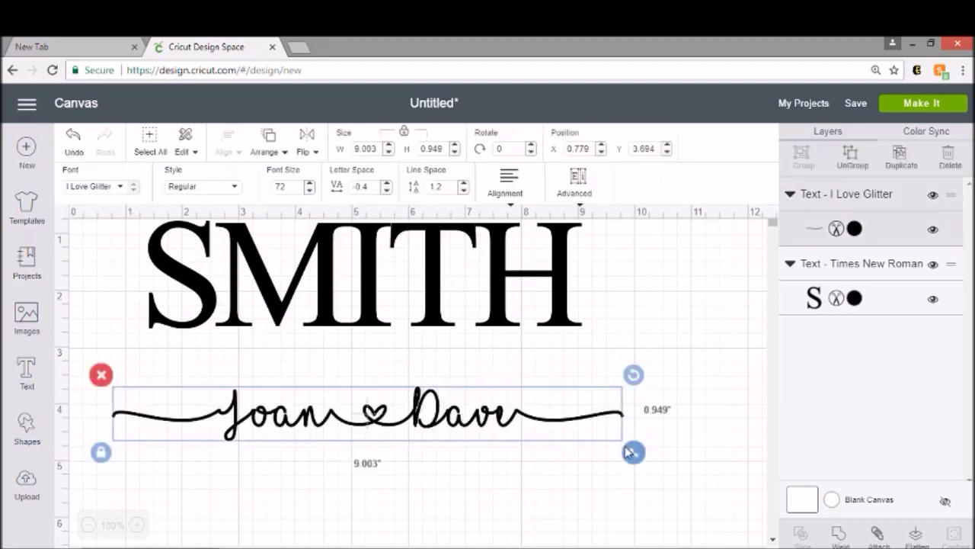
Enlarge the names to 12.031 × 1.268 in, shift them left and up, and weld them
drag(631, 456, 753, 499)
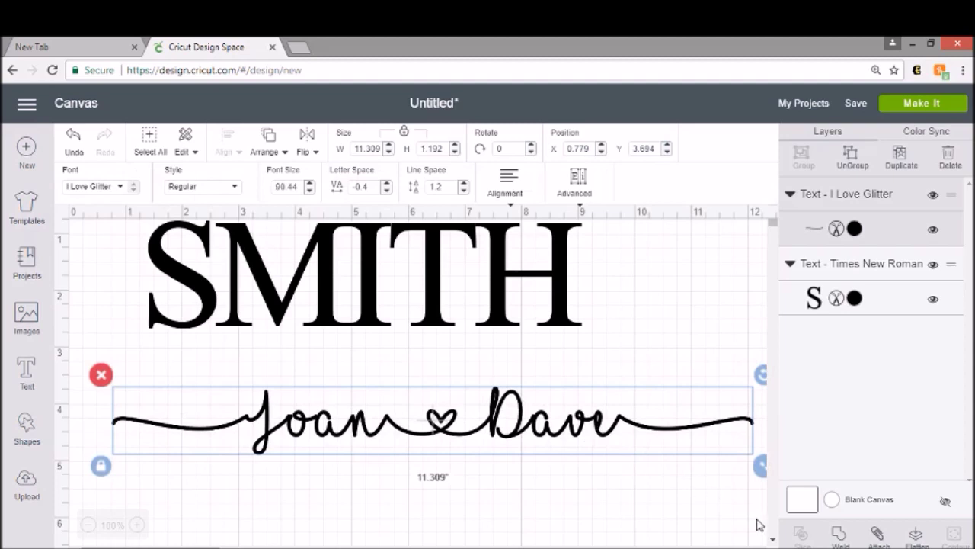
click(839, 534)
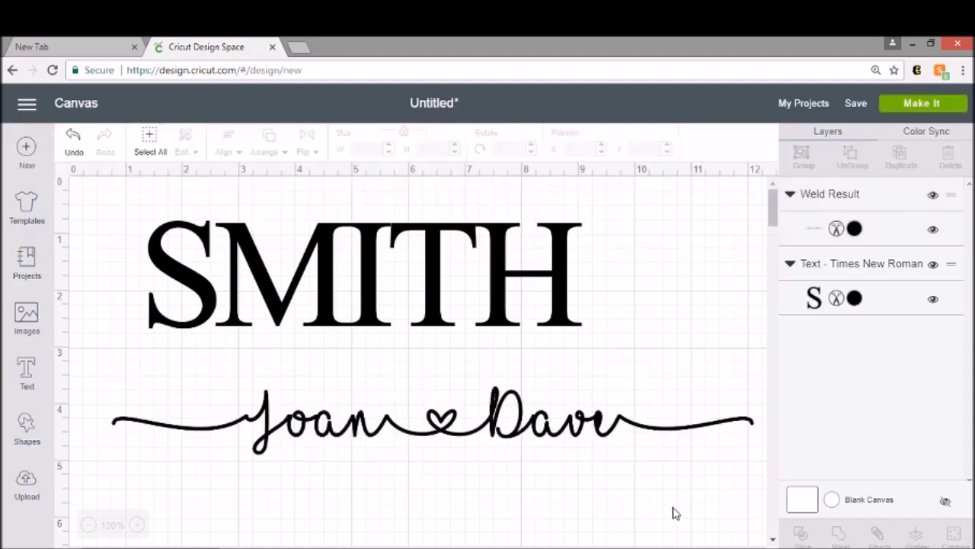
click(616, 428)
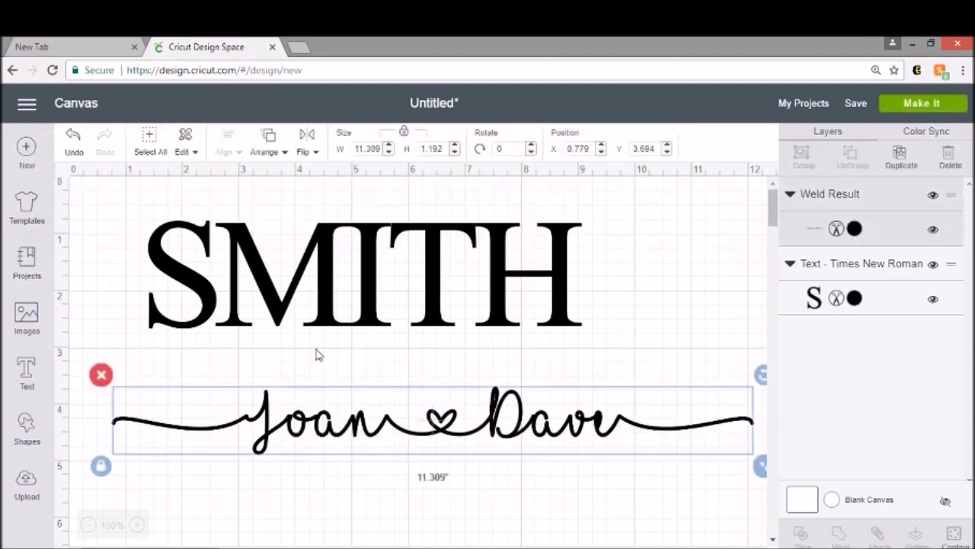
click(73, 137)
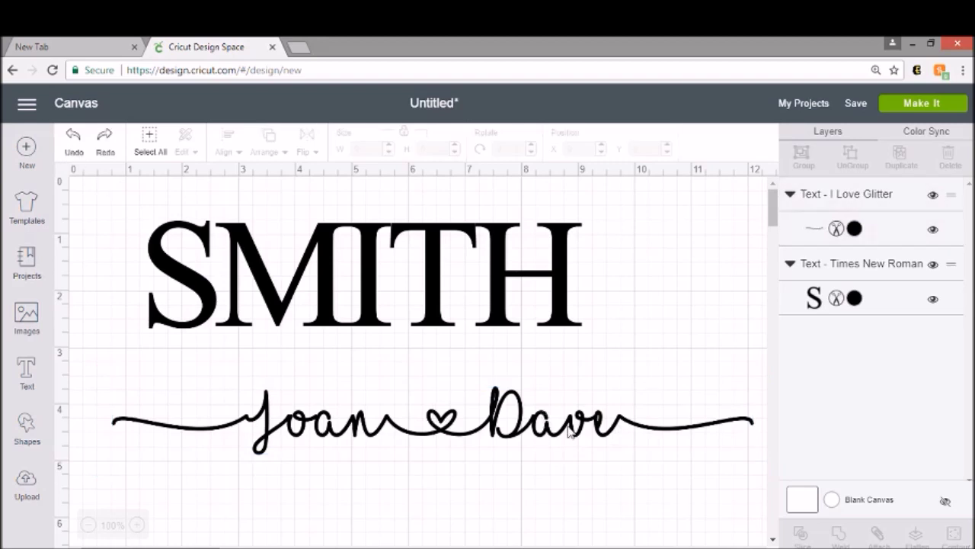
drag(500, 427, 380, 410)
drag(570, 409, 544, 407)
drag(721, 440, 760, 445)
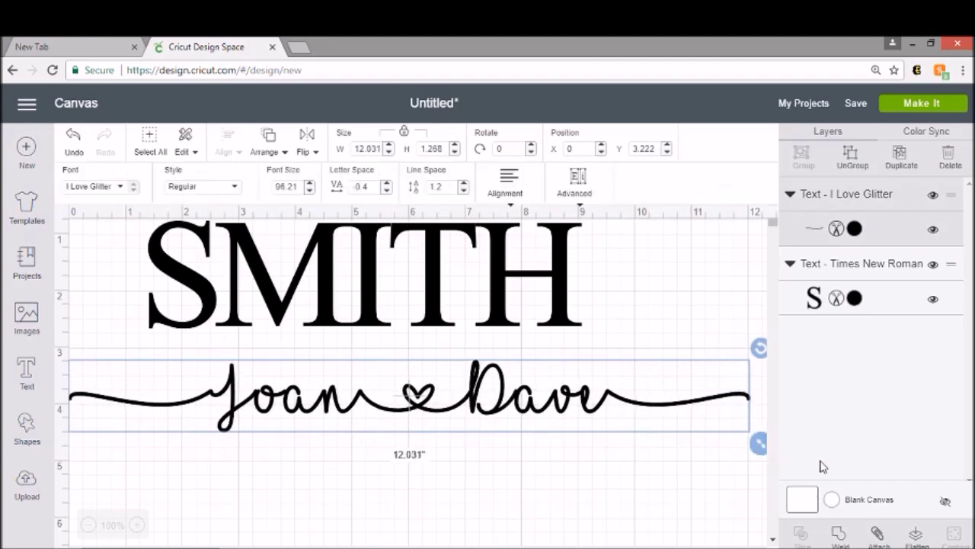
click(839, 535)
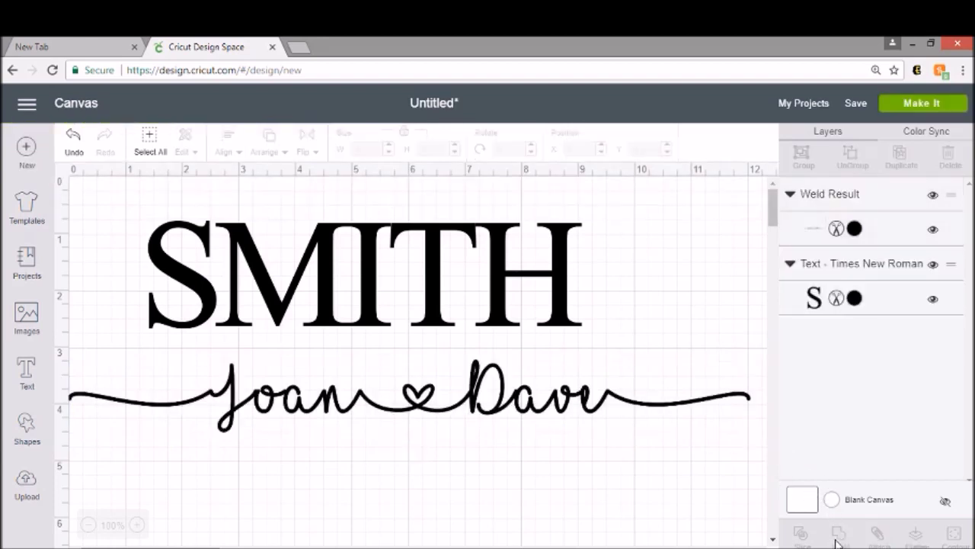
click(516, 418)
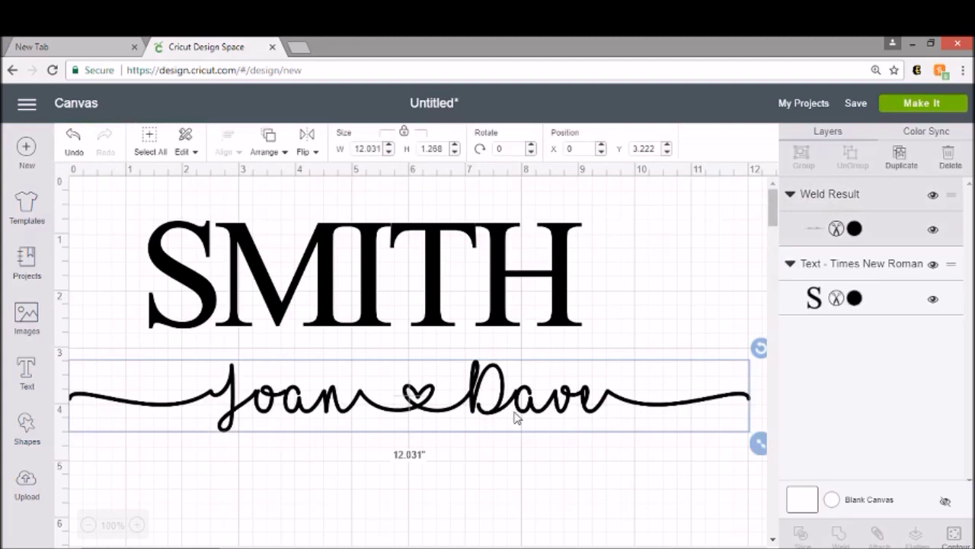
mouse_move(564, 404)
mouse_down()
mouse_move(518, 421)
mouse_move(507, 399)
mouse_move(564, 401)
mouse_up()
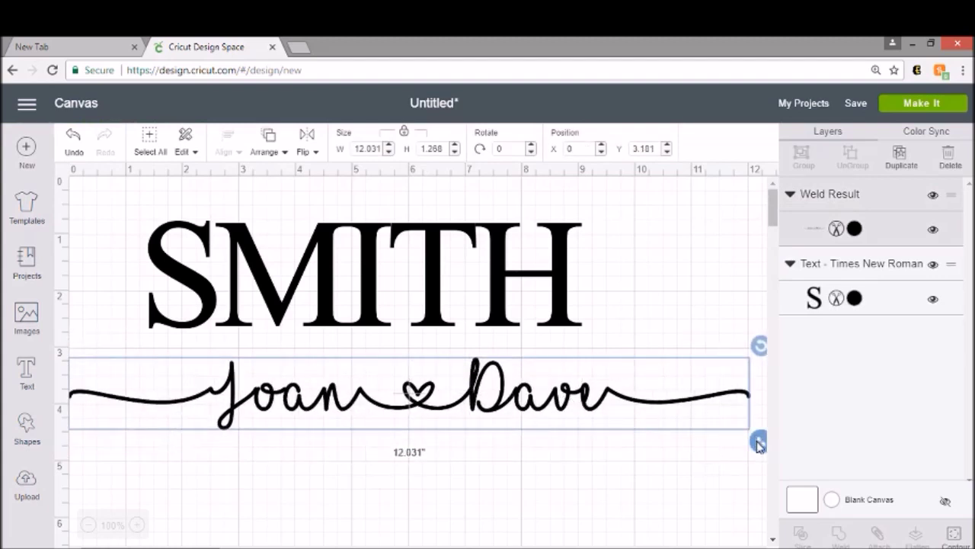
Resize the welded names to 8.892 in wide and go to the Prepare mats screen
drag(758, 447, 556, 433)
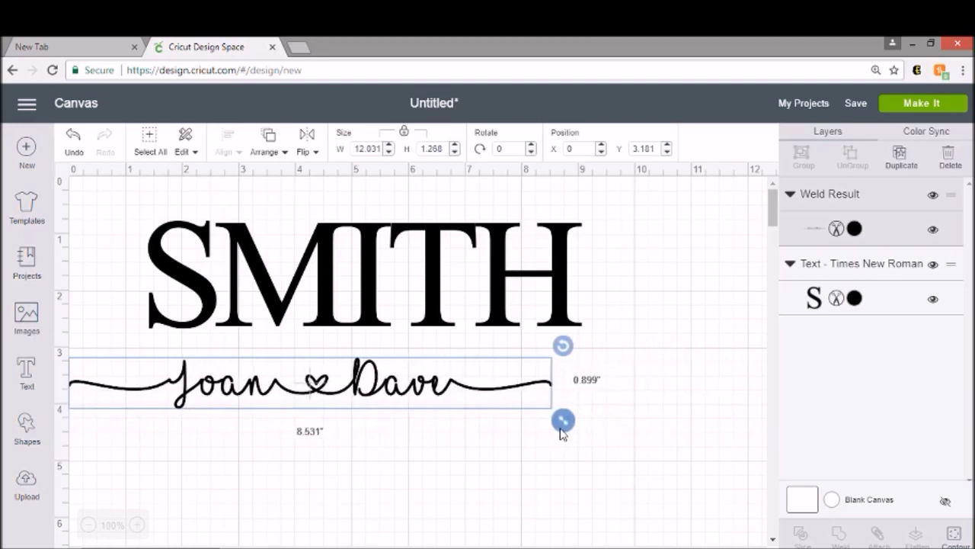
drag(561, 432, 583, 434)
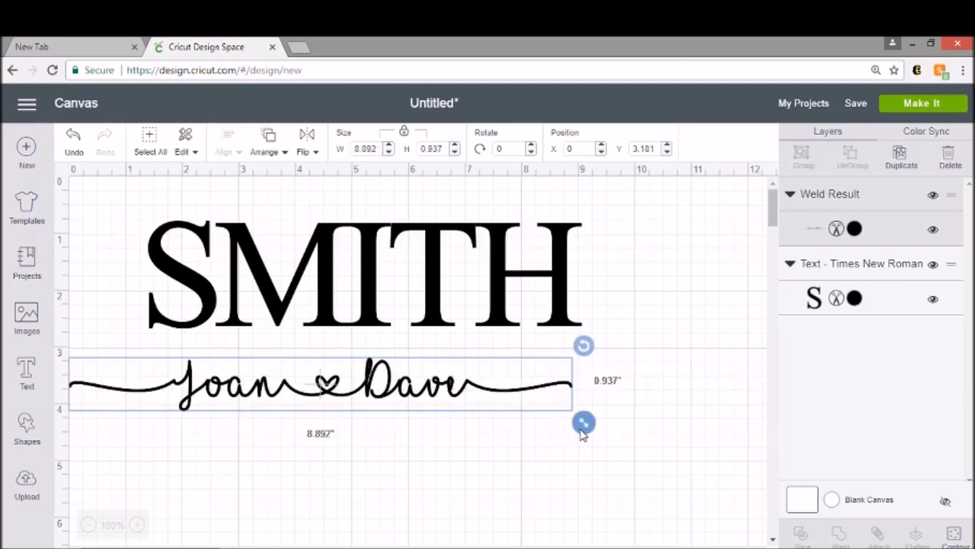
click(643, 396)
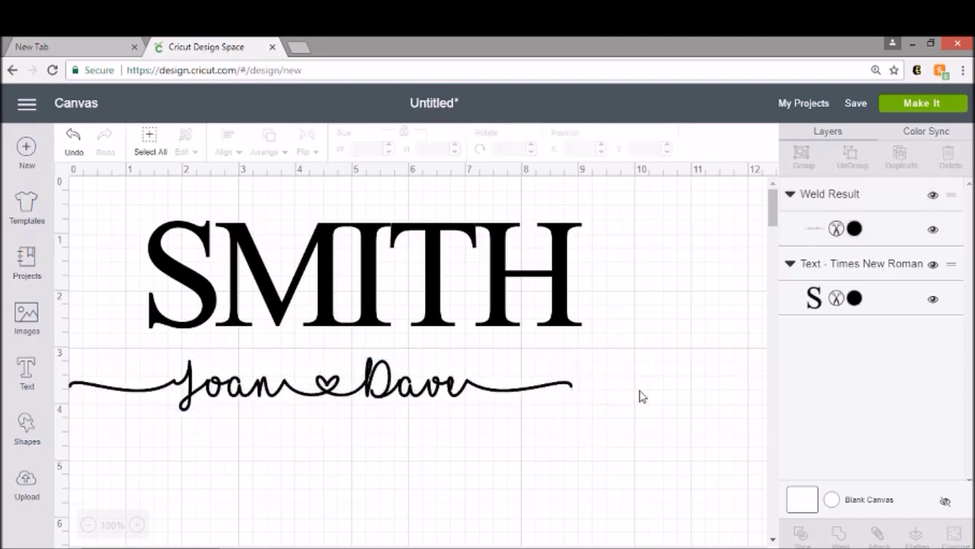
click(543, 396)
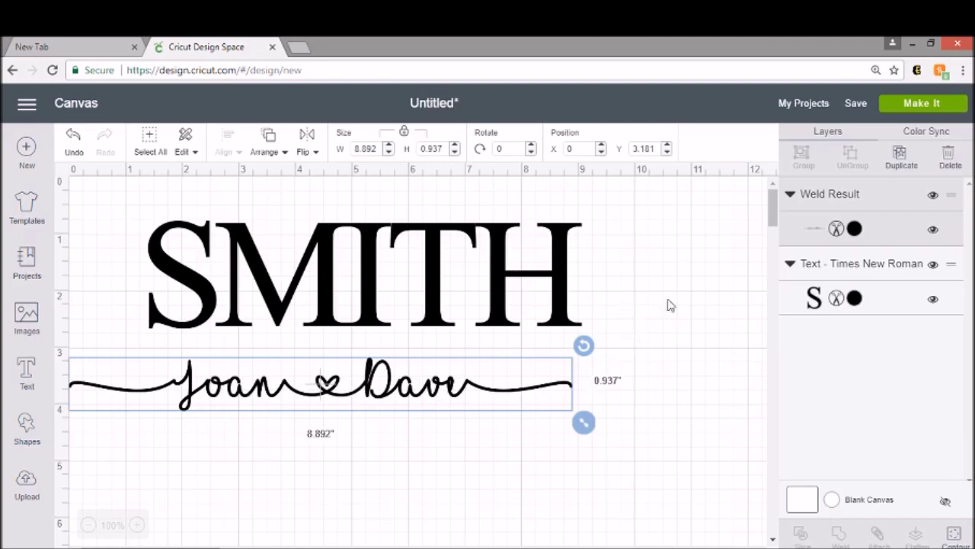
click(893, 106)
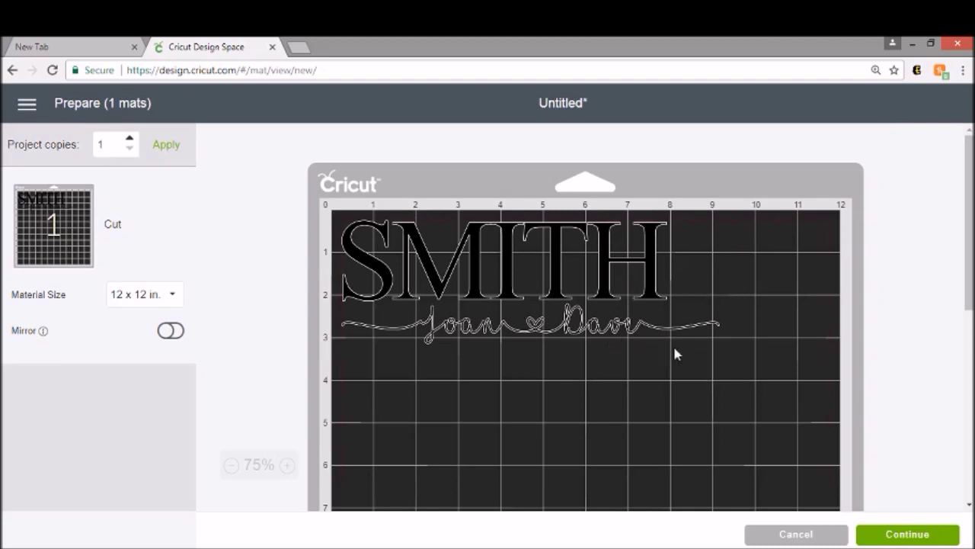
Review the single 12 × 12 in mat preview, then cancel back to the canvas
click(795, 535)
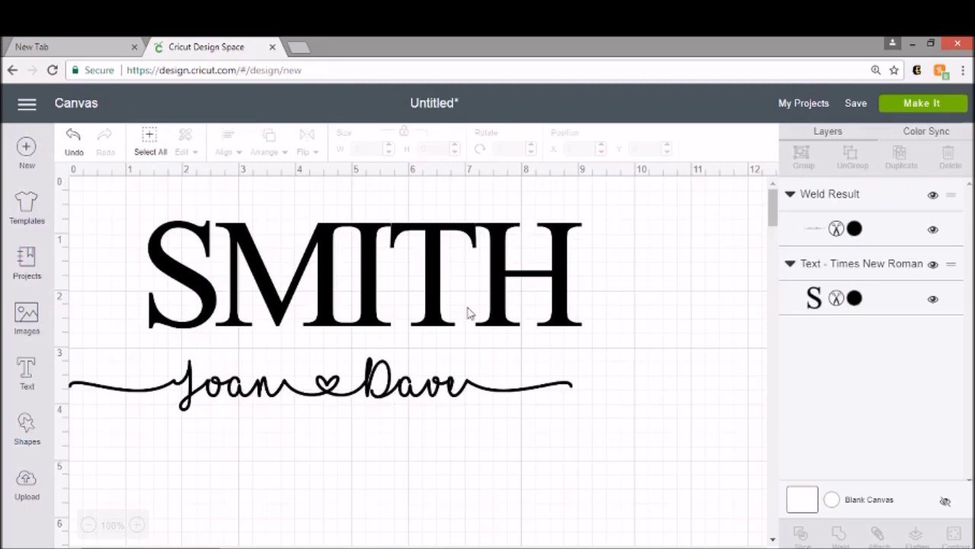
Change the welded names layer from Cut to Print for print-then-cut
click(836, 229)
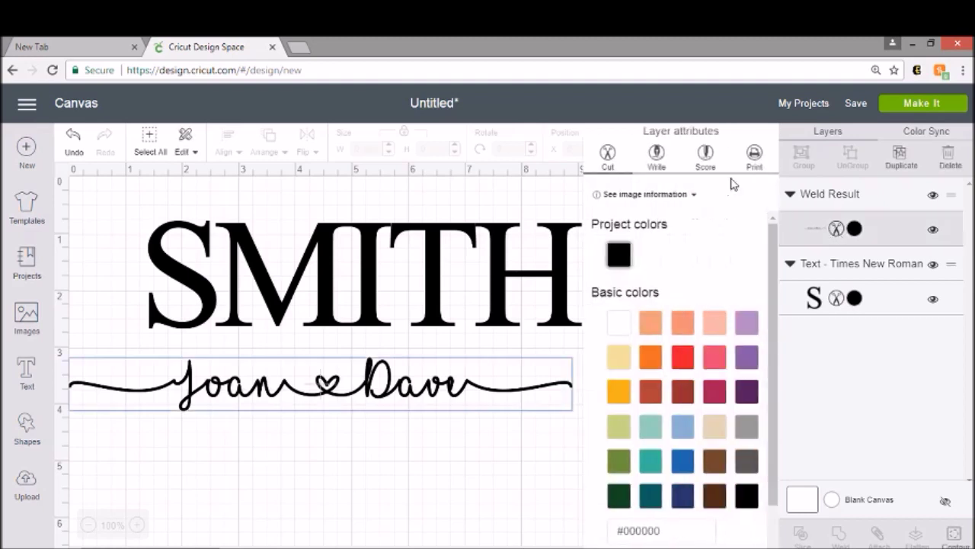
click(754, 156)
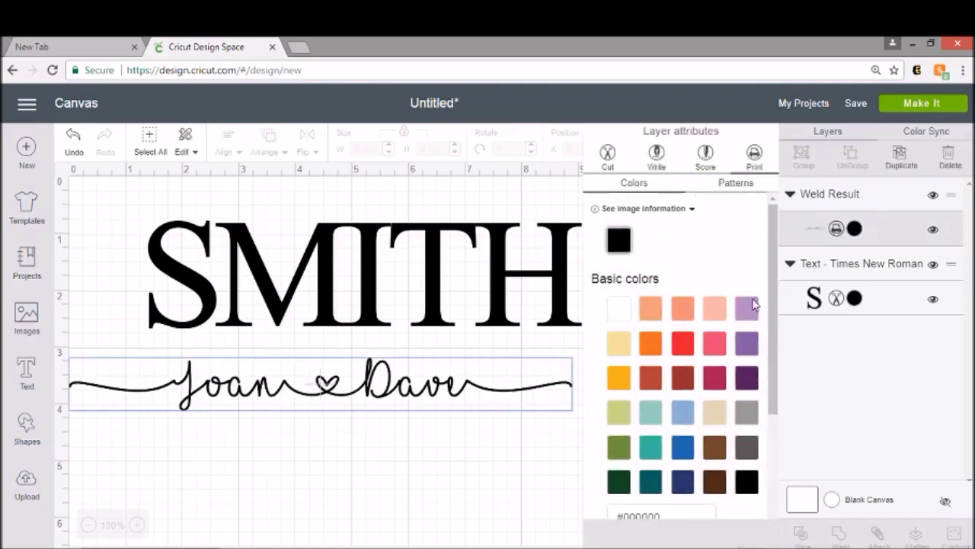
click(523, 482)
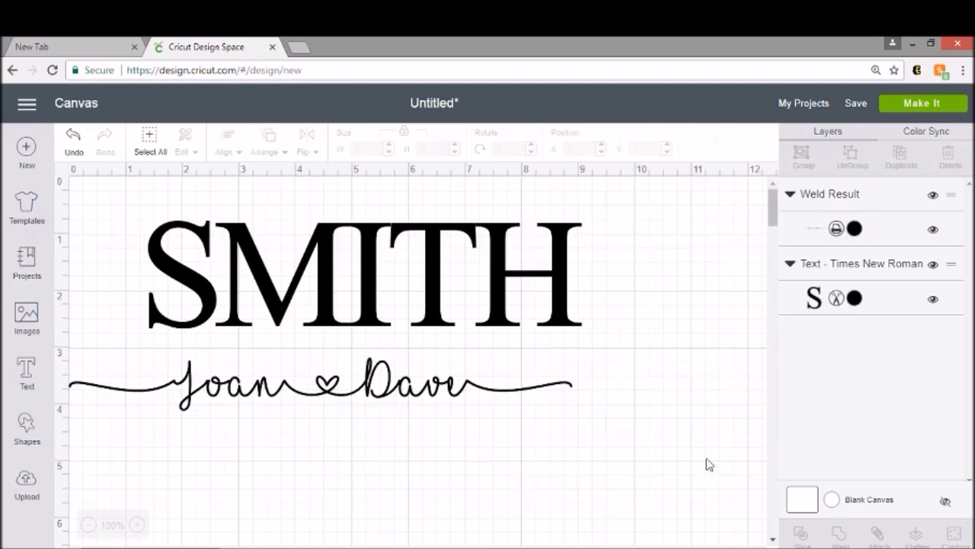
Prepare the two mats and continue to the Make step with ExploreAir2 connected
click(913, 105)
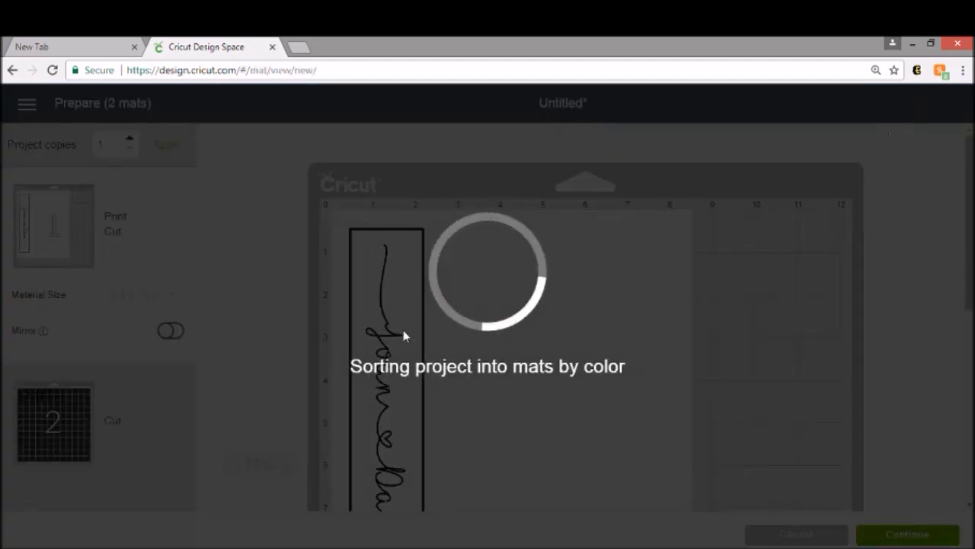
scroll(404, 411, down, 5)
scroll(397, 396, up, 5)
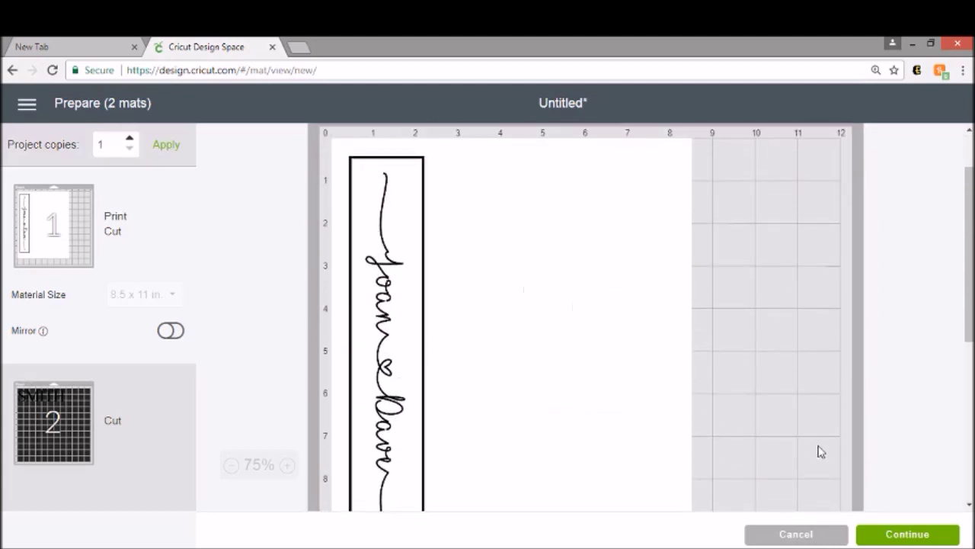
click(917, 535)
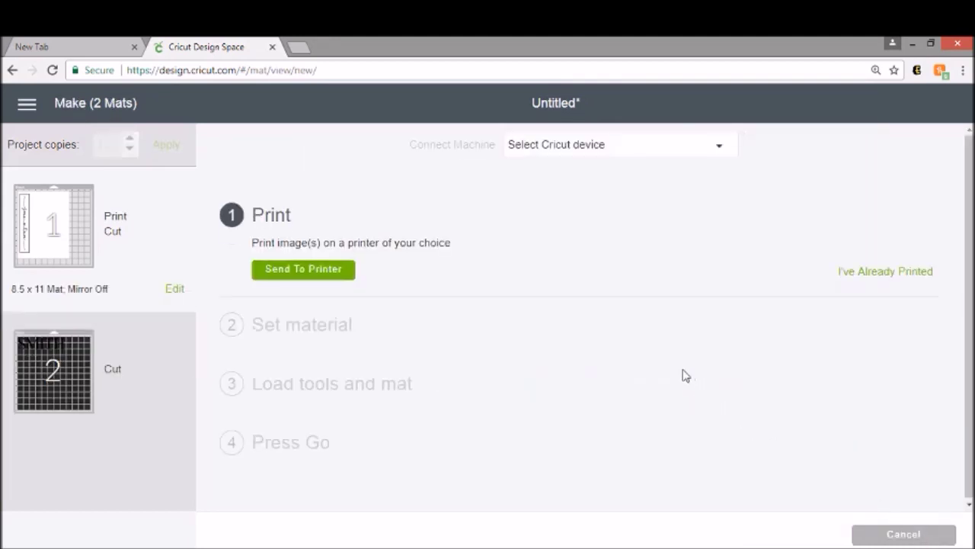
Save the names print preview image as joananddave.png
click(324, 275)
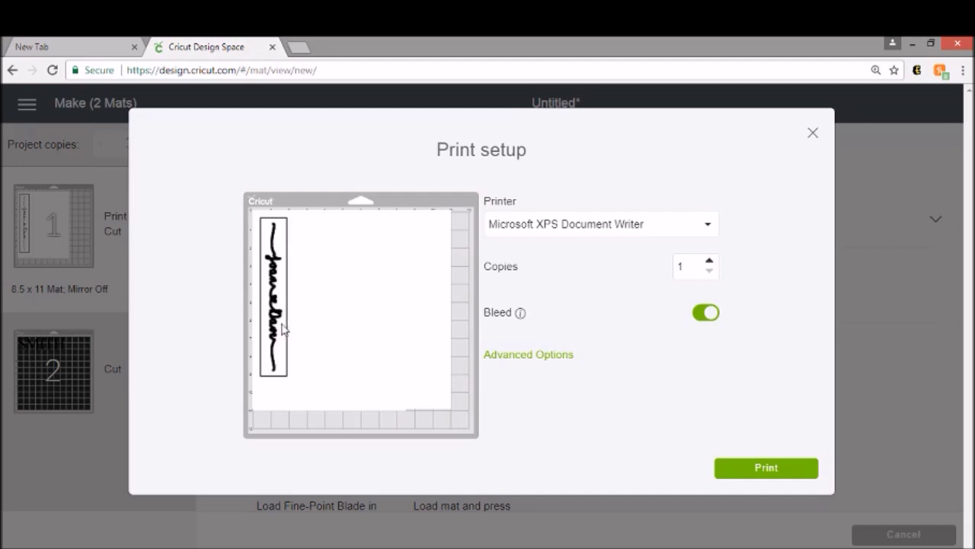
right_click(278, 285)
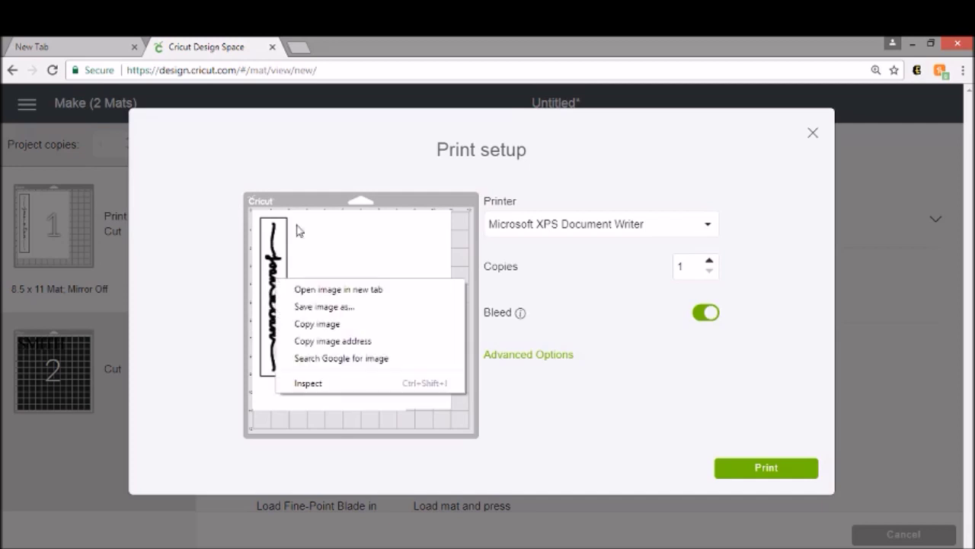
right_click(285, 261)
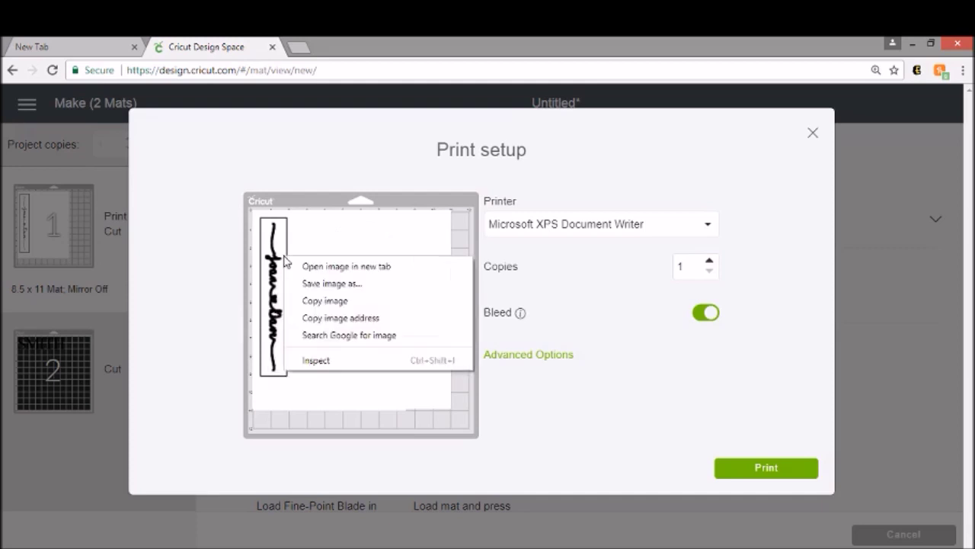
click(342, 283)
text(joanandave)
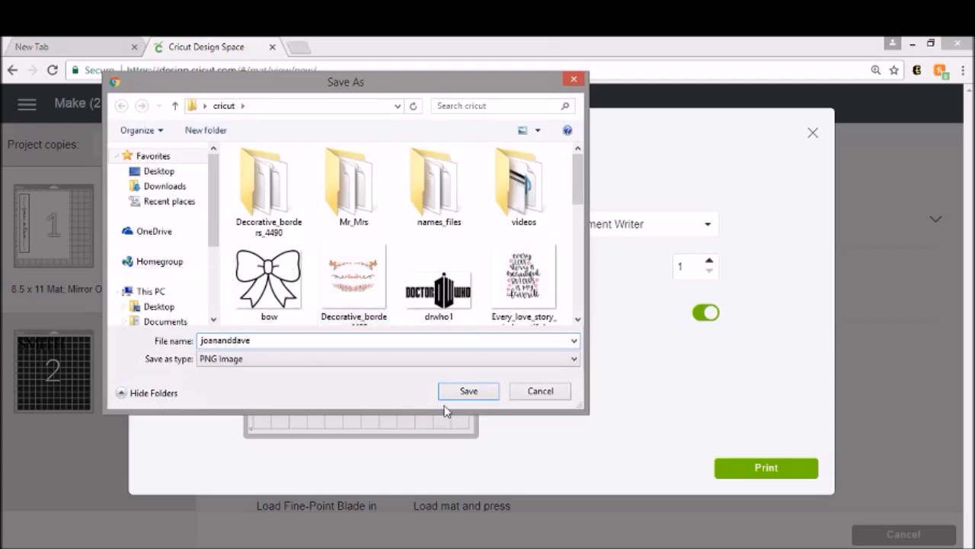
click(468, 391)
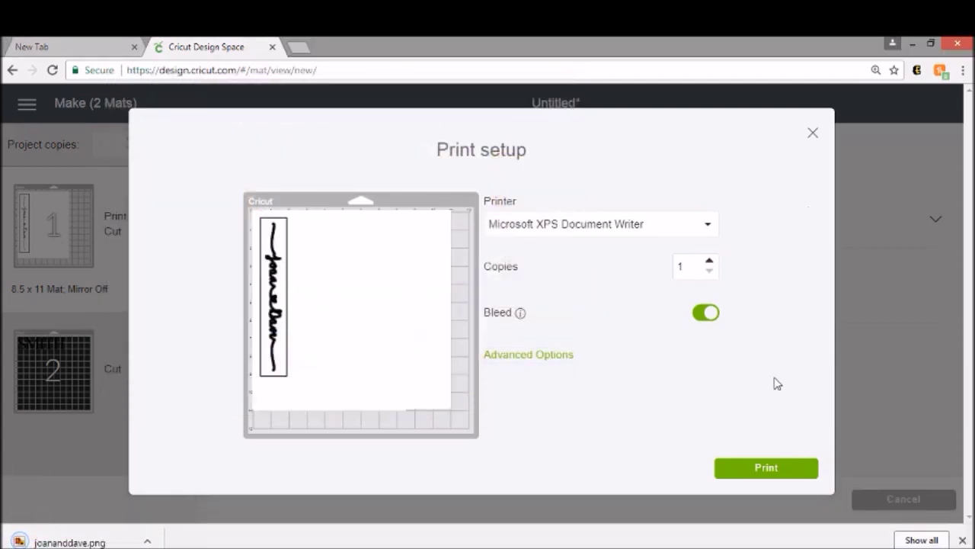
Close Print setup and cancel the make, confirming the return to the canvas
click(815, 138)
click(904, 499)
click(550, 129)
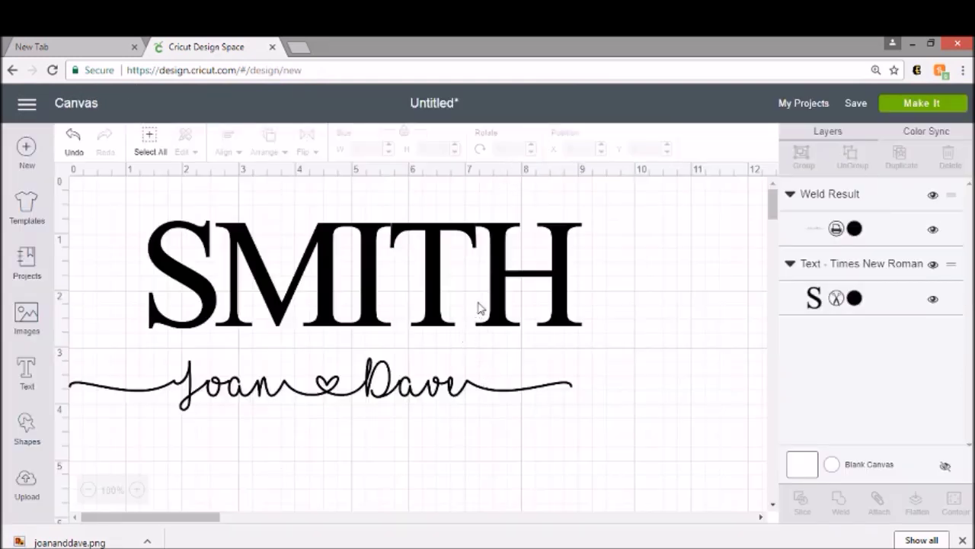
Upload the joananddave image file from the cricut folder
click(23, 480)
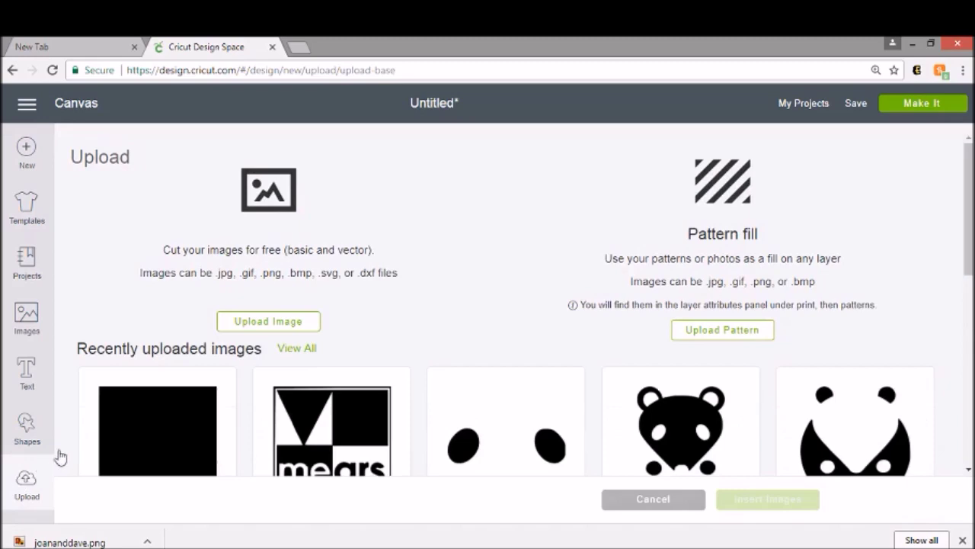
click(250, 325)
click(495, 311)
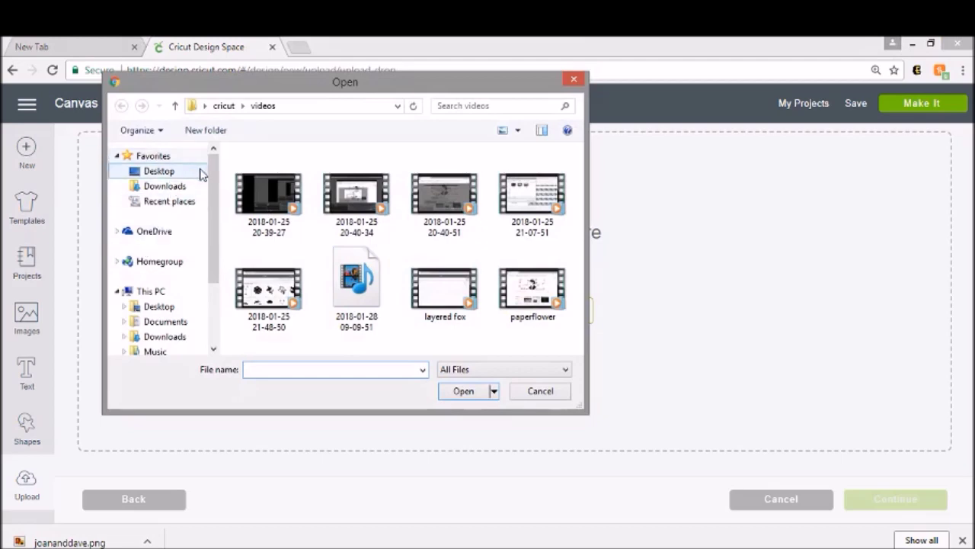
click(224, 106)
scroll(377, 242, down, 10)
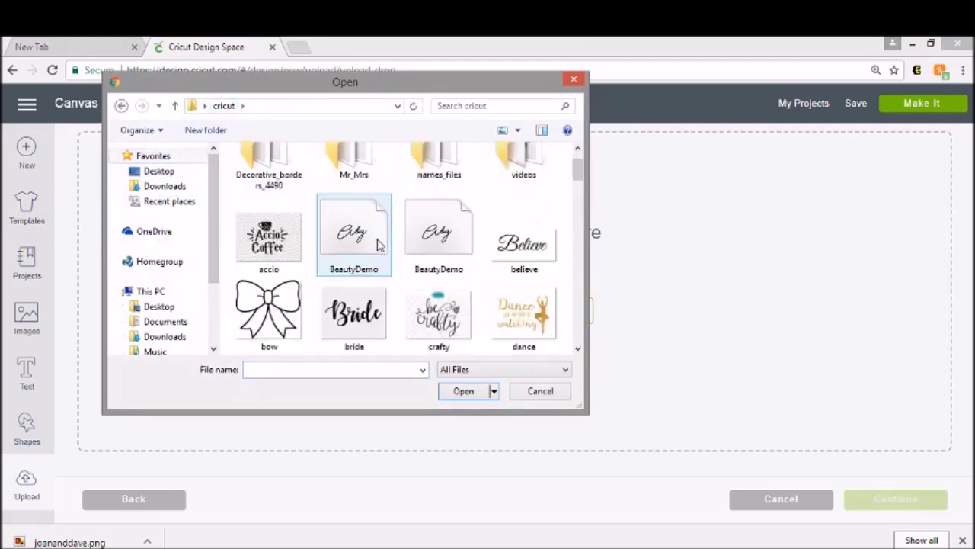
scroll(381, 241, down, 4)
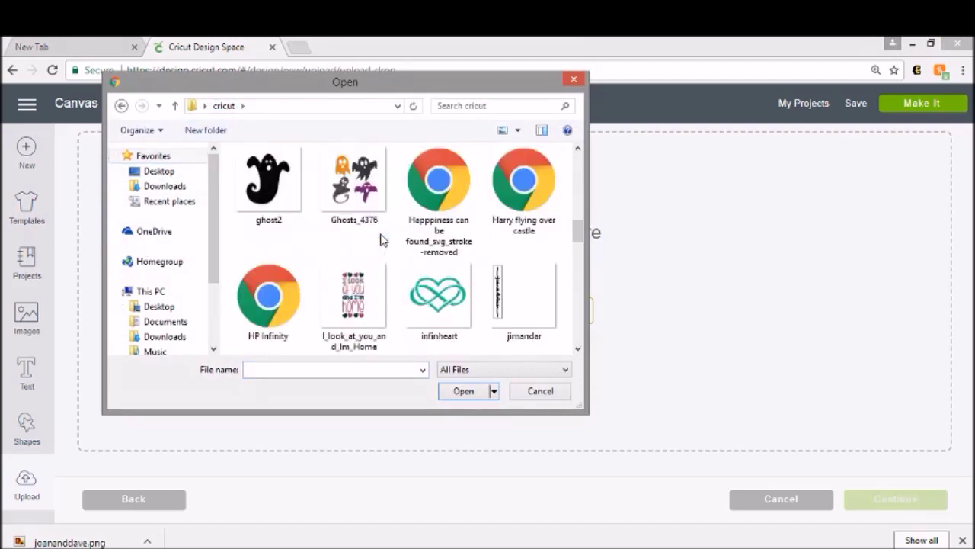
double_click(267, 316)
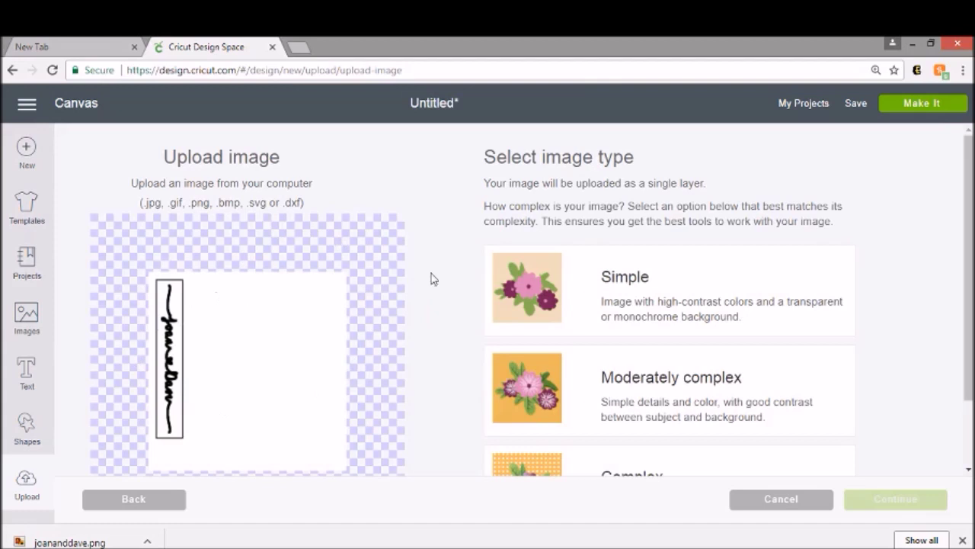
Mark the signature as Simple and erase its grey background, white strips and border lines
click(603, 284)
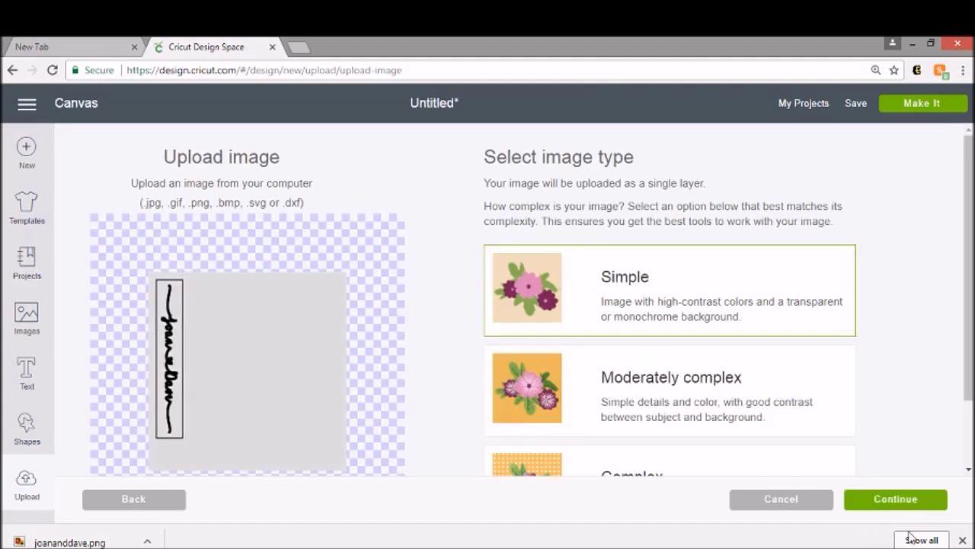
click(933, 504)
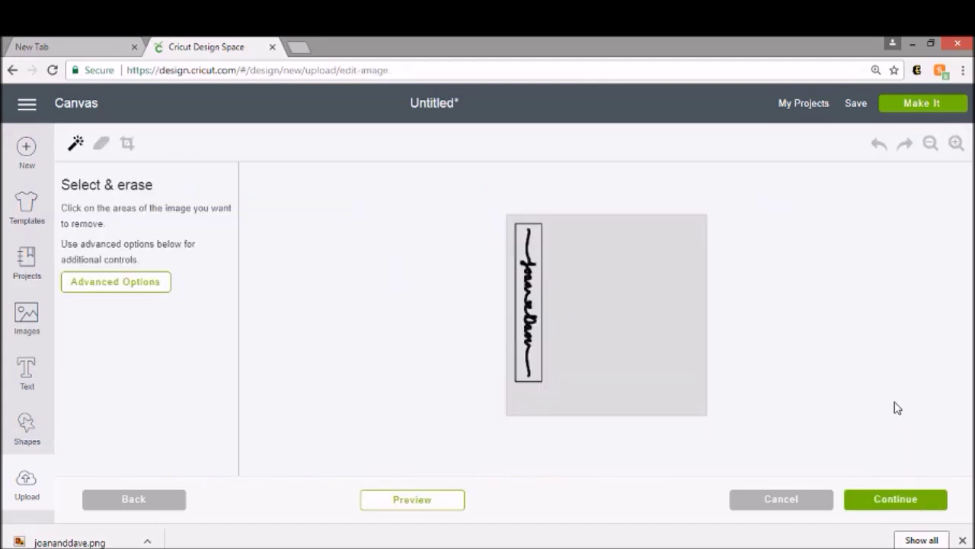
click(618, 264)
click(537, 245)
click(540, 246)
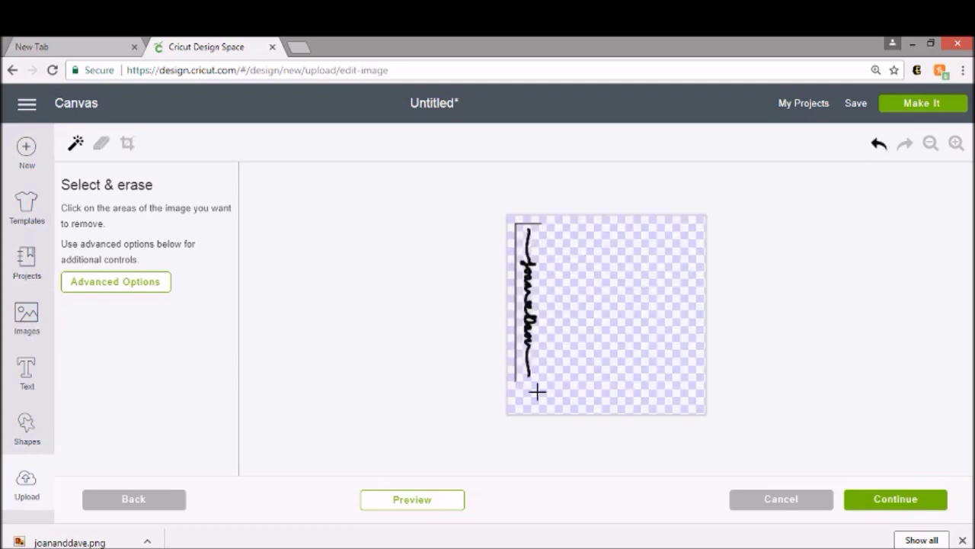
click(515, 366)
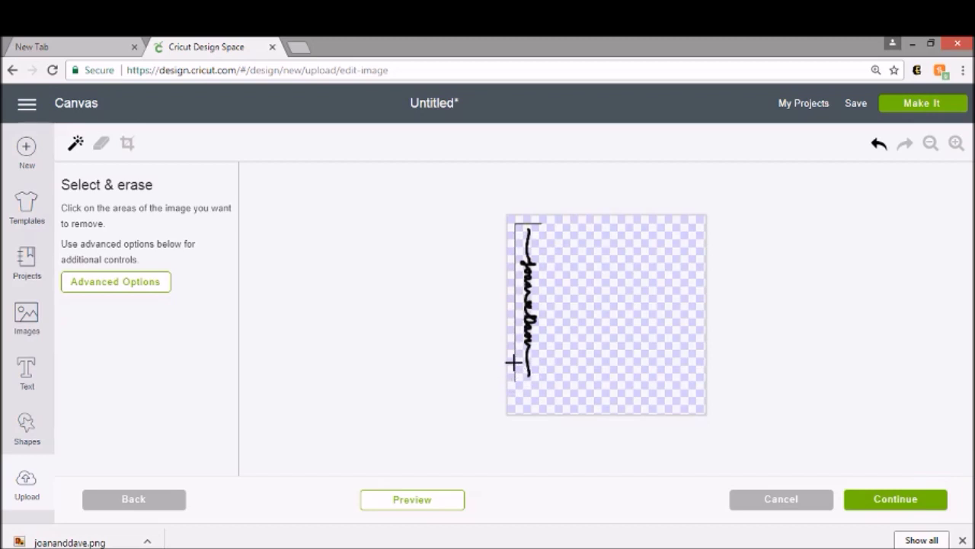
click(517, 364)
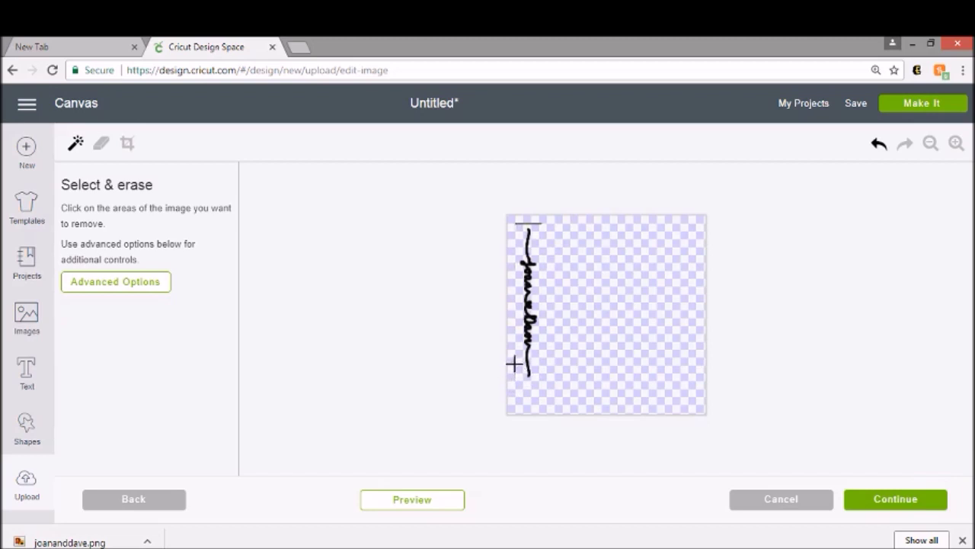
click(529, 221)
Save joananddave as a cut image and insert it onto the canvas
click(930, 500)
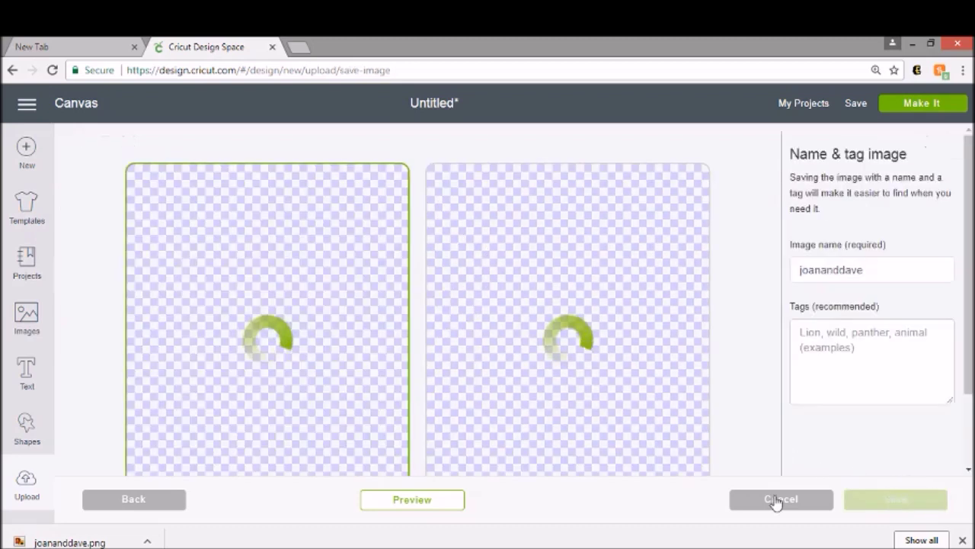
click(553, 291)
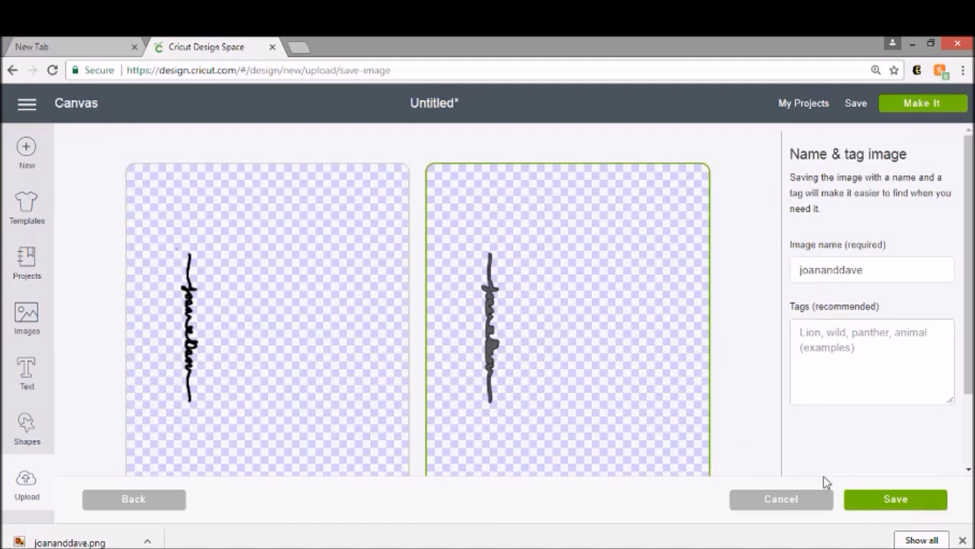
click(898, 500)
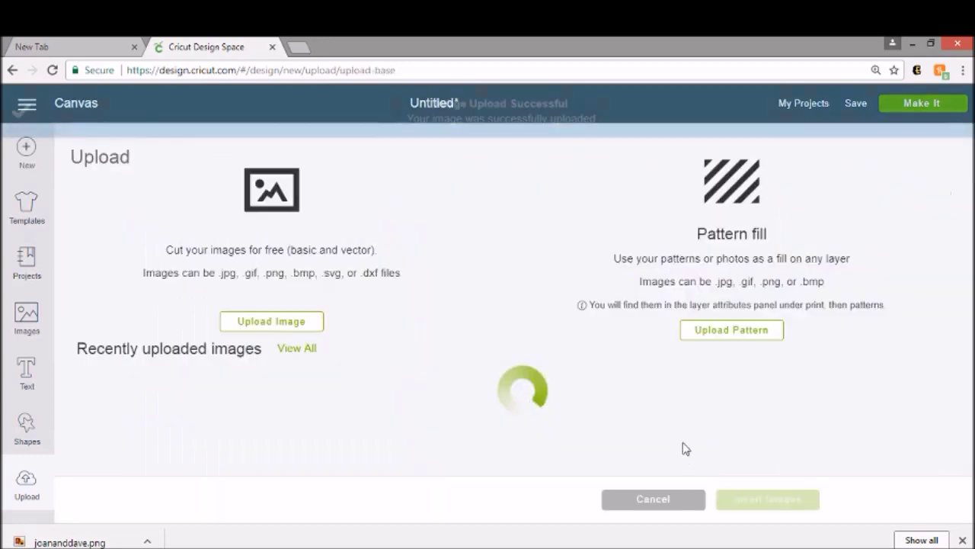
click(193, 422)
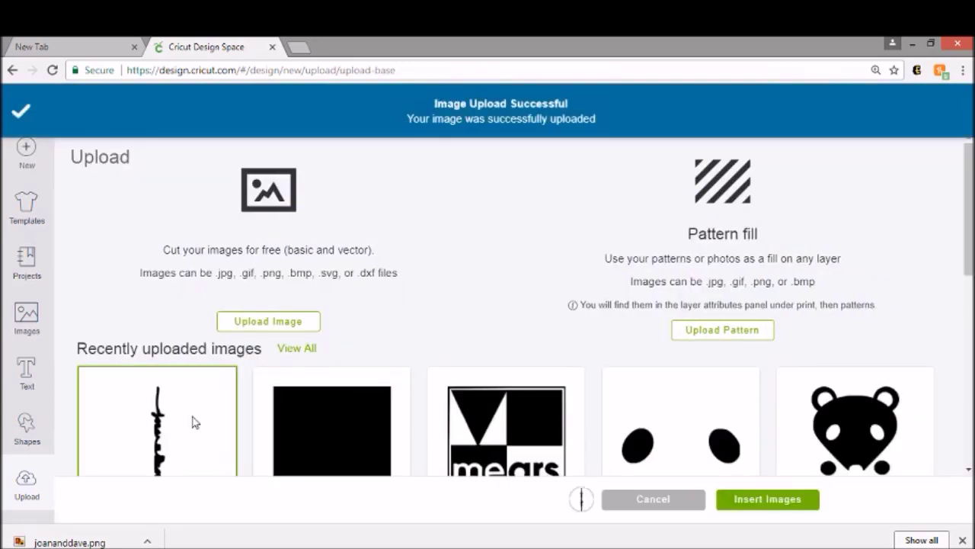
scroll(182, 436, down, 2)
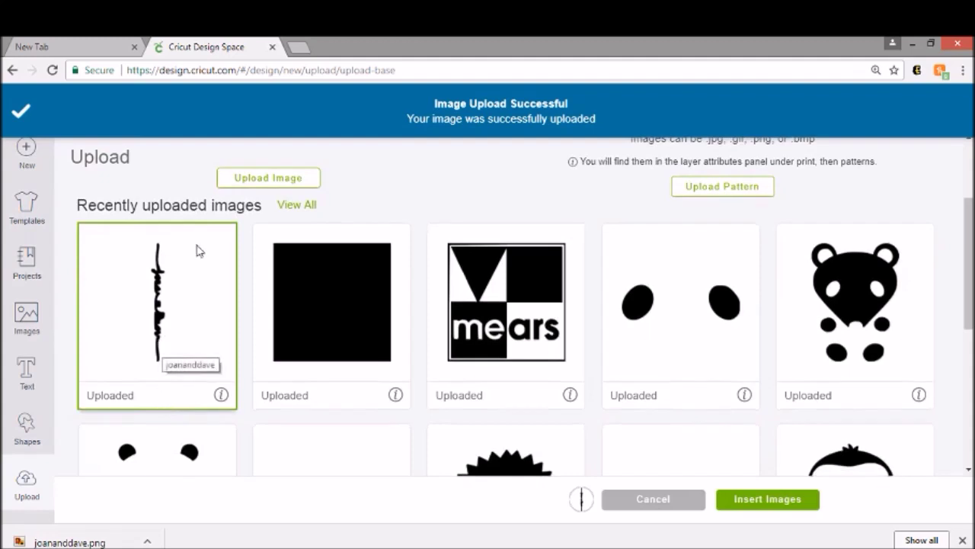
click(771, 503)
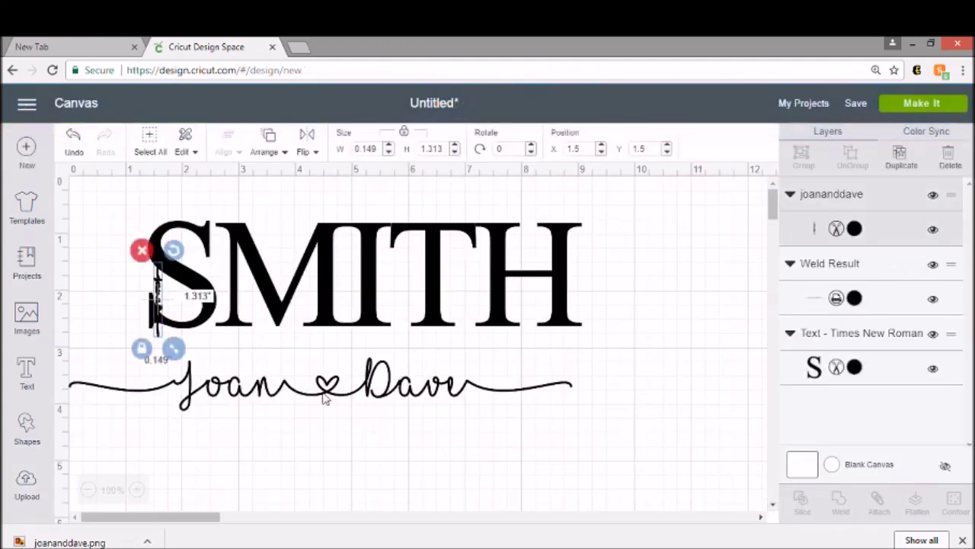
Rotate the signature image to about 269° so it lies horizontally below Joan ♥ Dave
drag(158, 294, 376, 441)
drag(391, 396, 266, 409)
drag(372, 389, 460, 389)
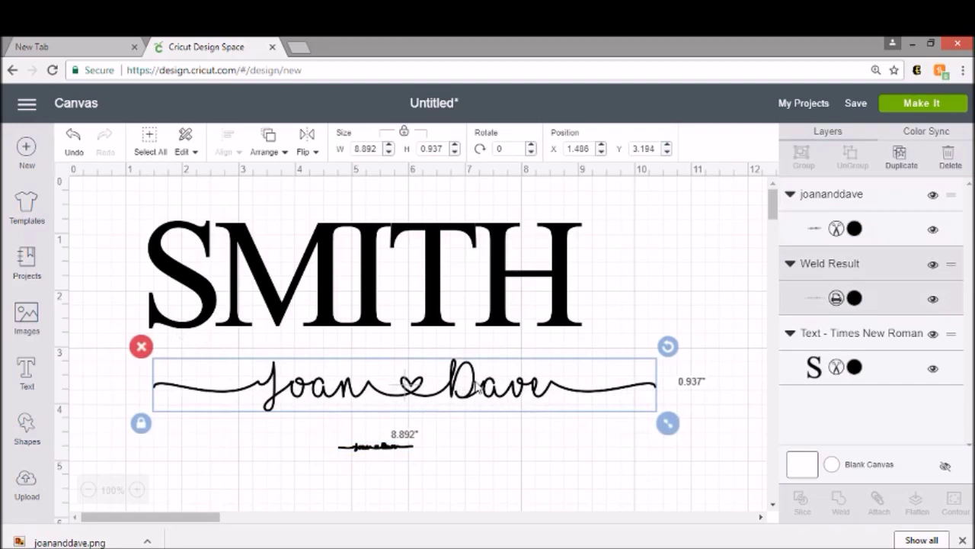
click(384, 450)
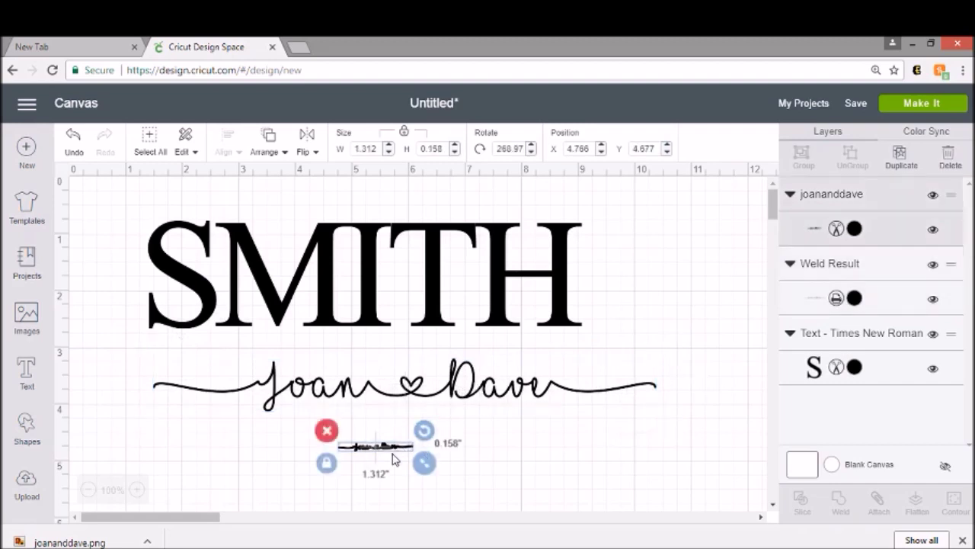
mouse_move(427, 435)
mouse_down()
mouse_move(425, 468)
mouse_move(385, 499)
mouse_move(407, 491)
mouse_move(429, 426)
mouse_up()
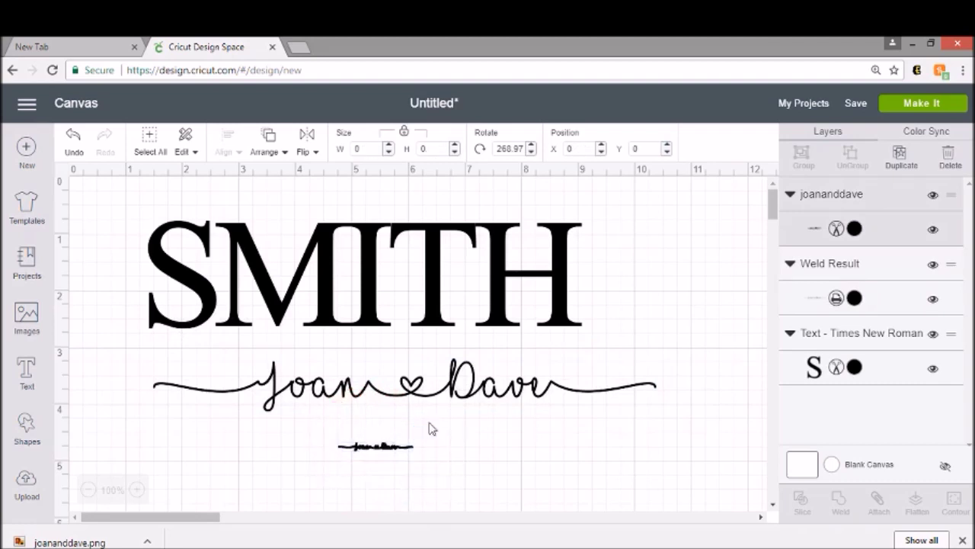
click(429, 387)
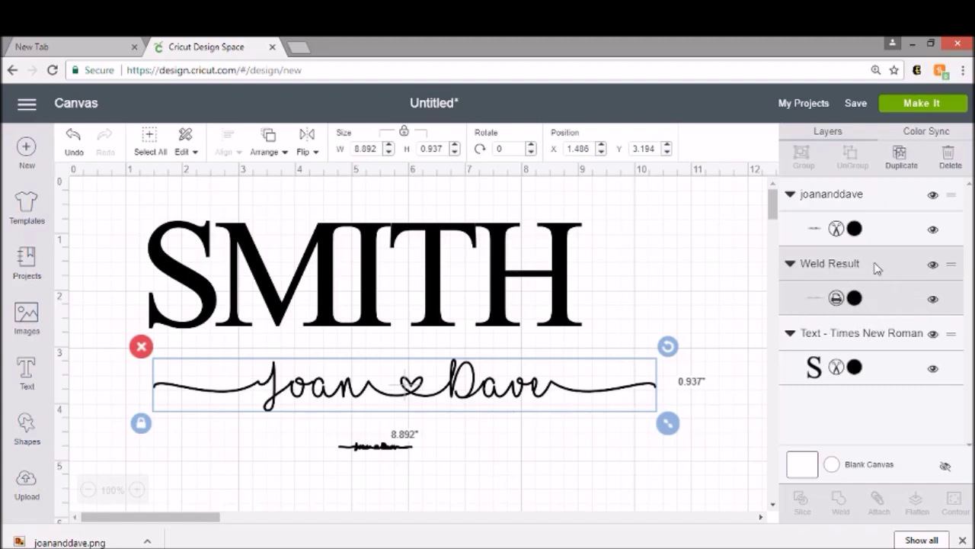
Change the Weld Result colour to the red basic swatch
click(857, 302)
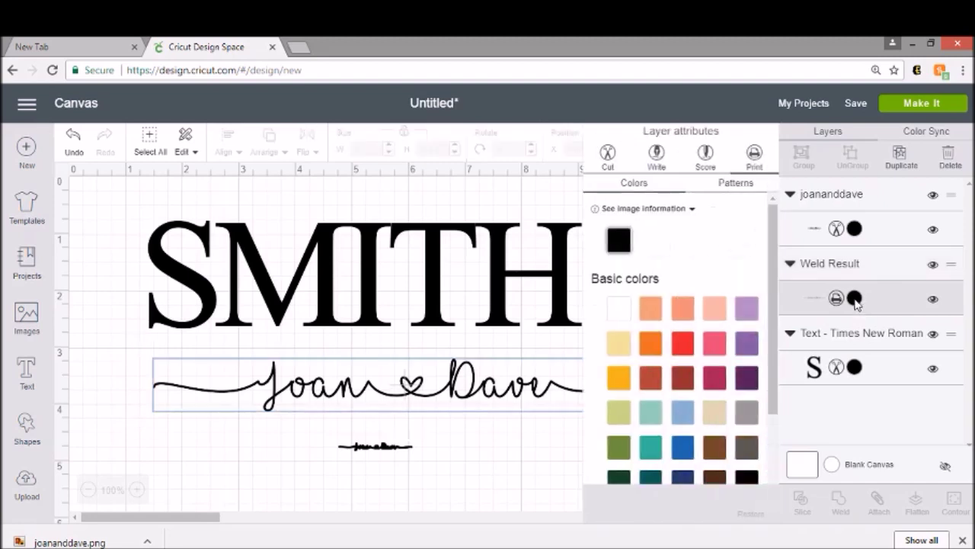
click(682, 343)
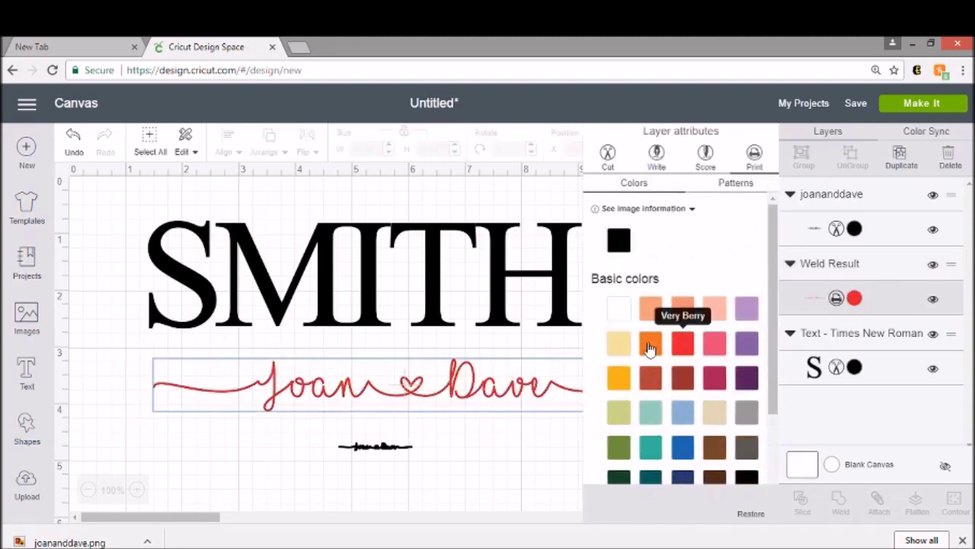
click(366, 400)
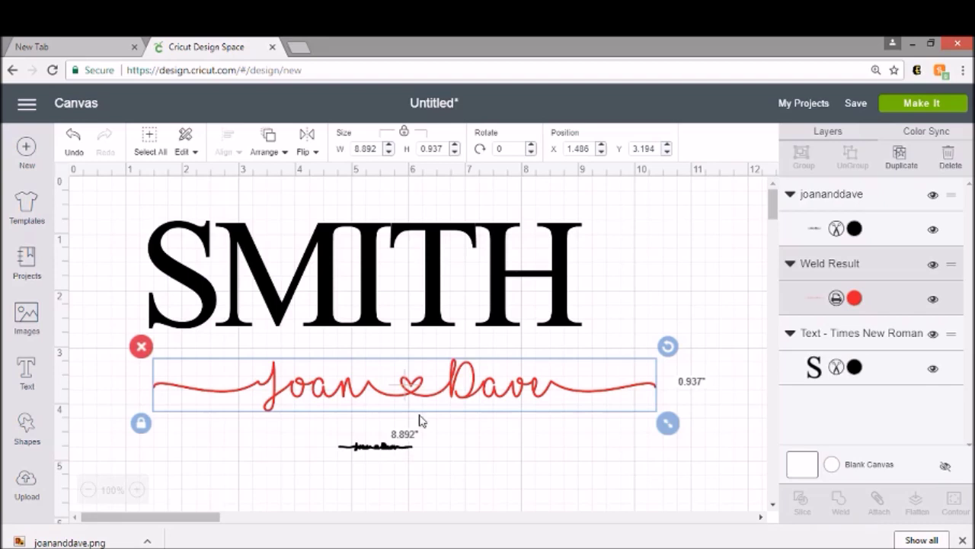
Shrink the red script to 8.087 in wide and place it below SMITH
drag(488, 391, 372, 457)
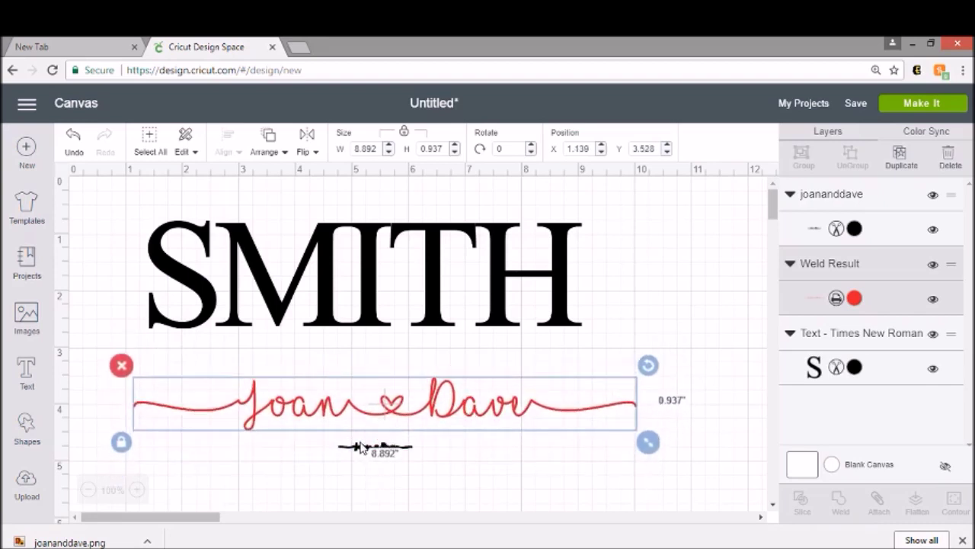
drag(462, 415, 443, 281)
drag(631, 311, 588, 311)
drag(385, 284, 400, 283)
drag(399, 280, 398, 281)
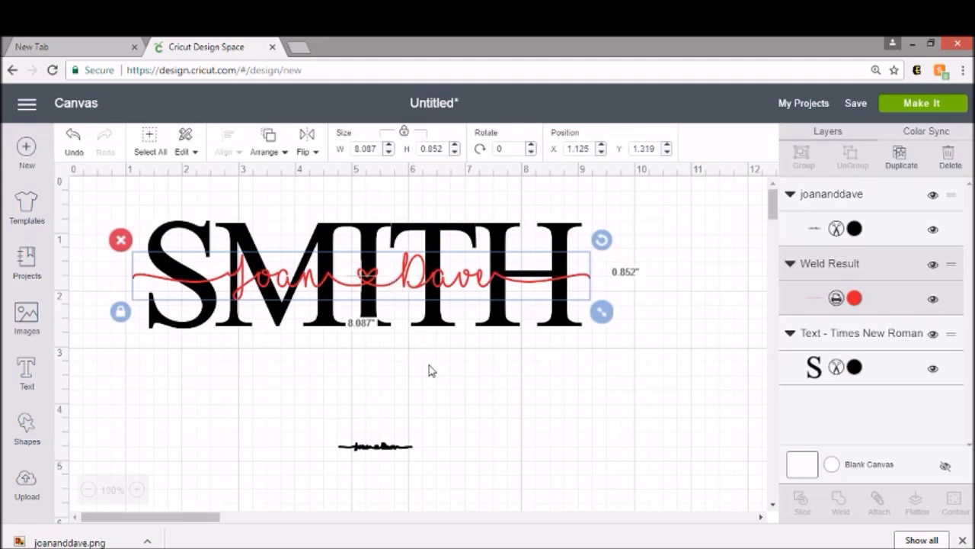
drag(437, 283, 453, 387)
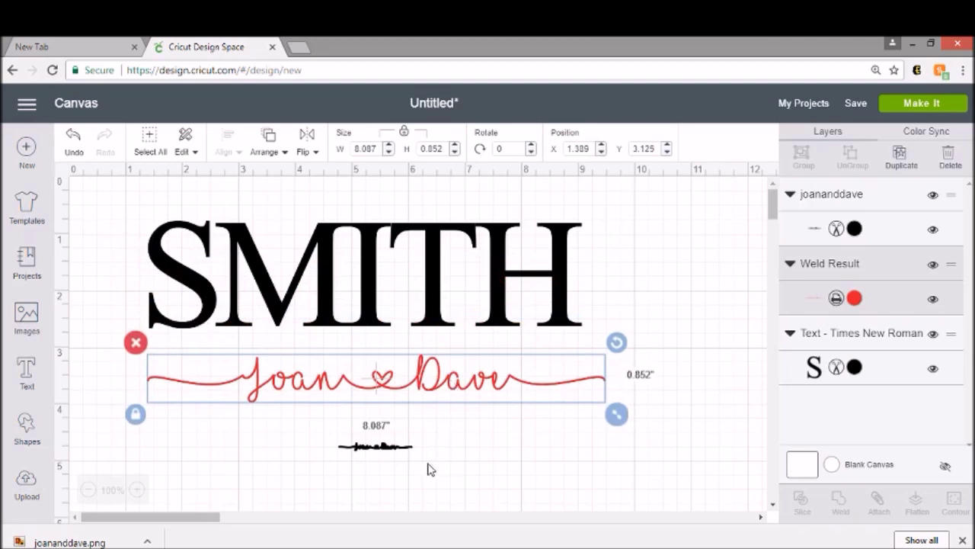
Stretch the black signature to 8.465 in wide and position it by the red script
click(385, 448)
drag(423, 463, 709, 509)
drag(545, 467, 410, 437)
drag(570, 469, 662, 483)
drag(429, 443, 377, 440)
drag(612, 466, 649, 470)
drag(429, 438, 395, 387)
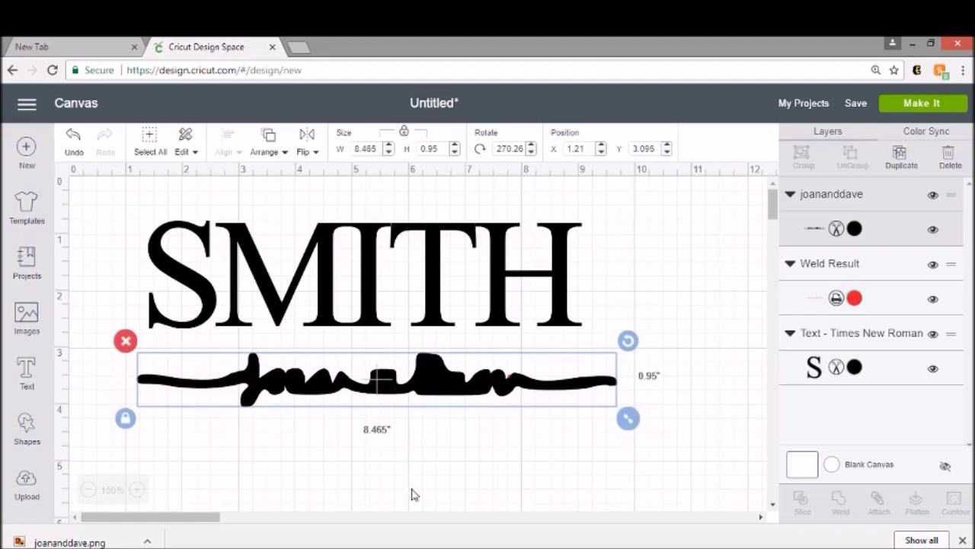
drag(385, 388, 384, 458)
Bring the red script to the front and align it over the black signature
right_click(423, 375)
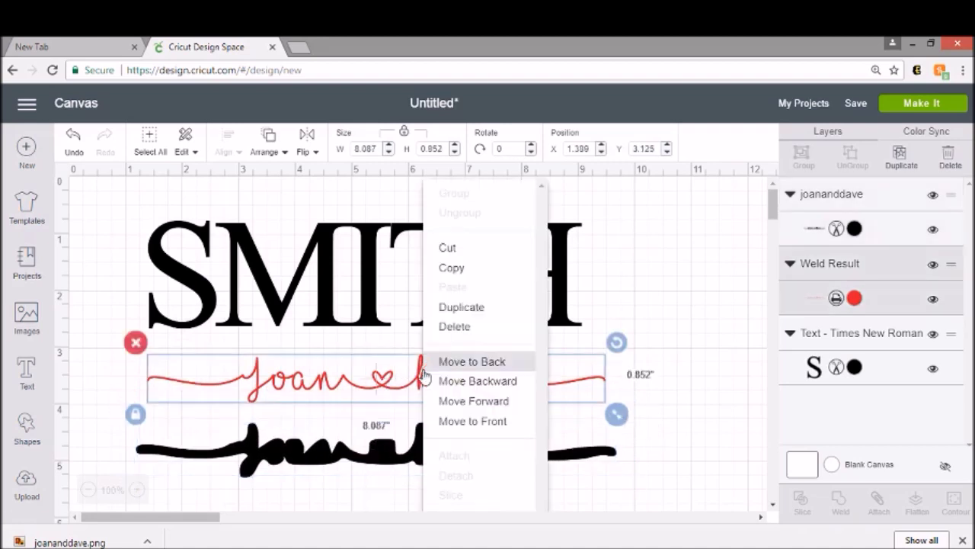
right_click(371, 381)
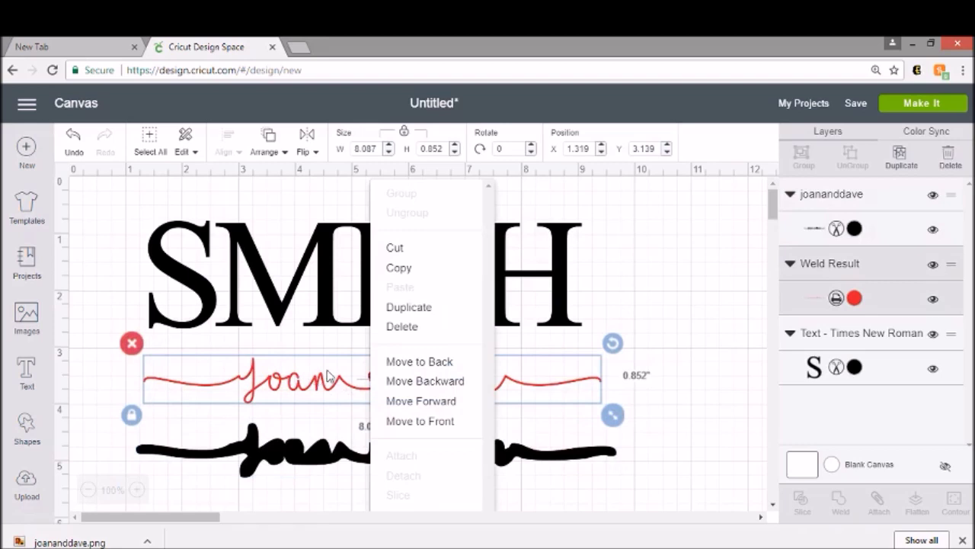
click(424, 402)
drag(432, 388, 436, 457)
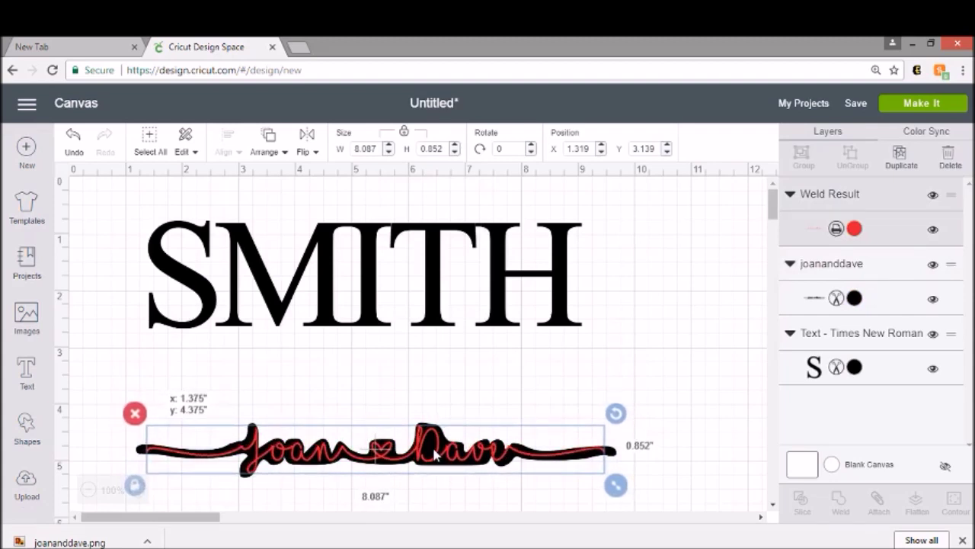
drag(436, 456, 444, 410)
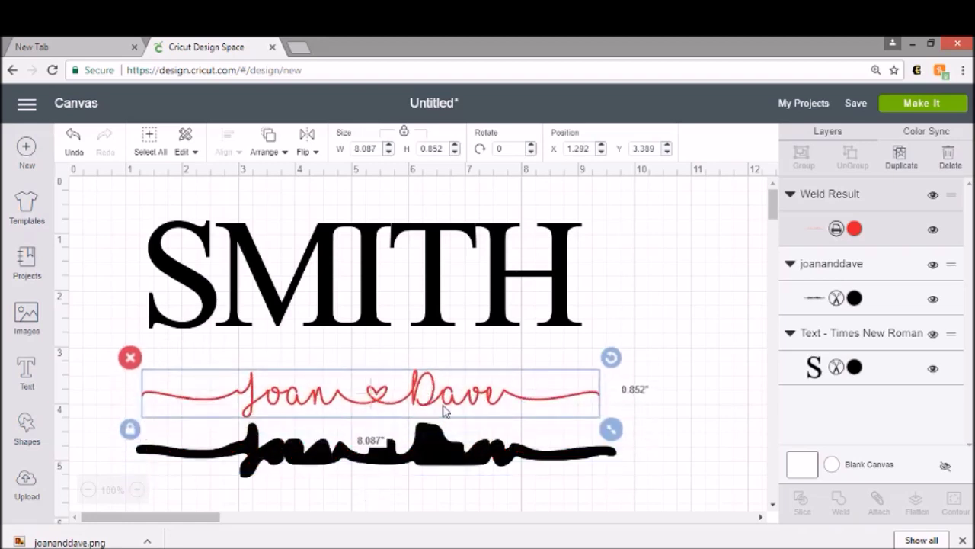
click(610, 465)
drag(628, 486, 629, 490)
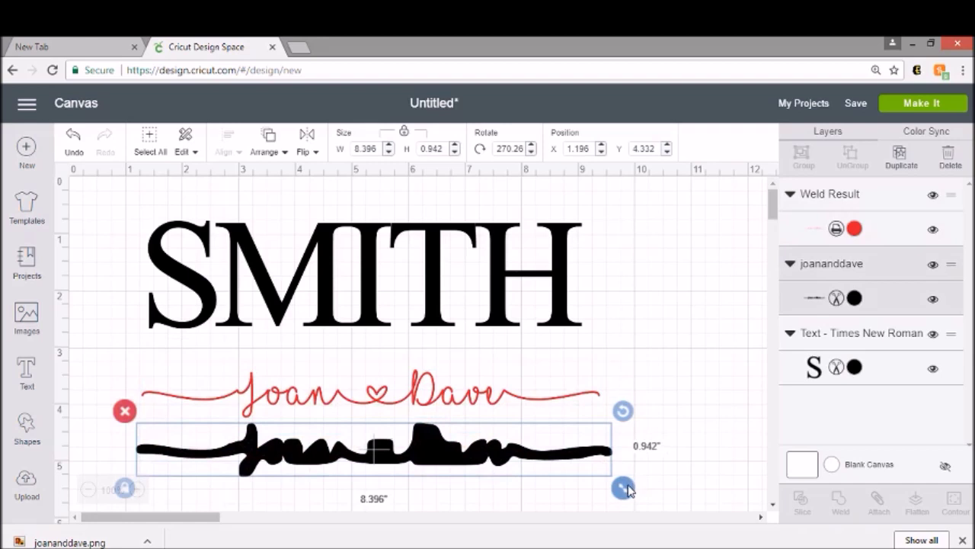
drag(428, 395, 425, 416)
drag(432, 453, 442, 407)
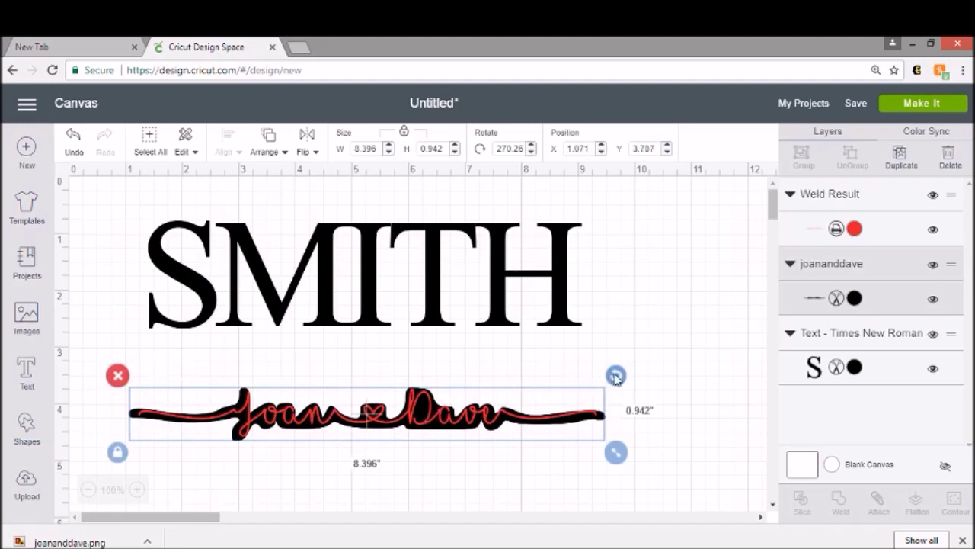
Tilt the black shape slightly, enlarge the red script to 8.142 in, and move it below
drag(619, 380, 618, 384)
click(450, 421)
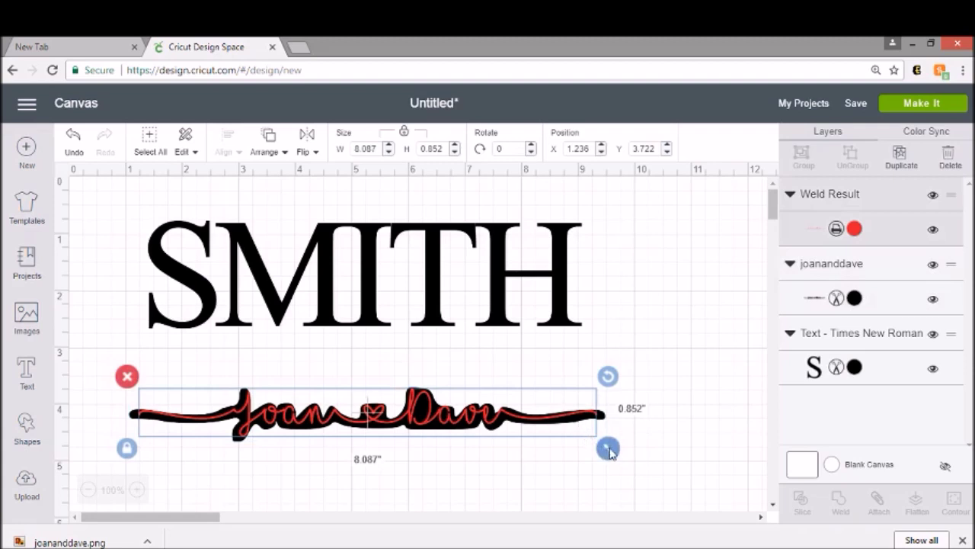
drag(608, 450, 611, 448)
drag(456, 416, 454, 415)
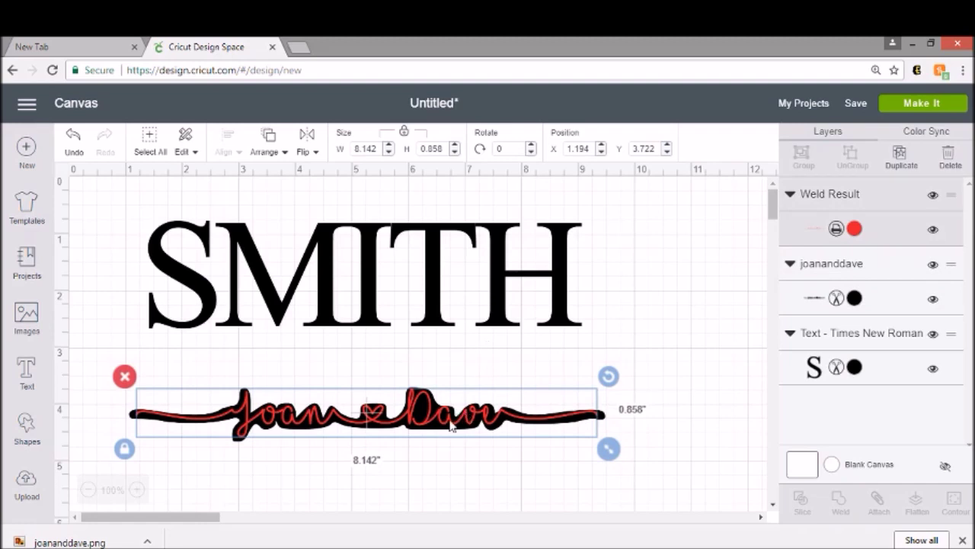
drag(448, 421, 458, 484)
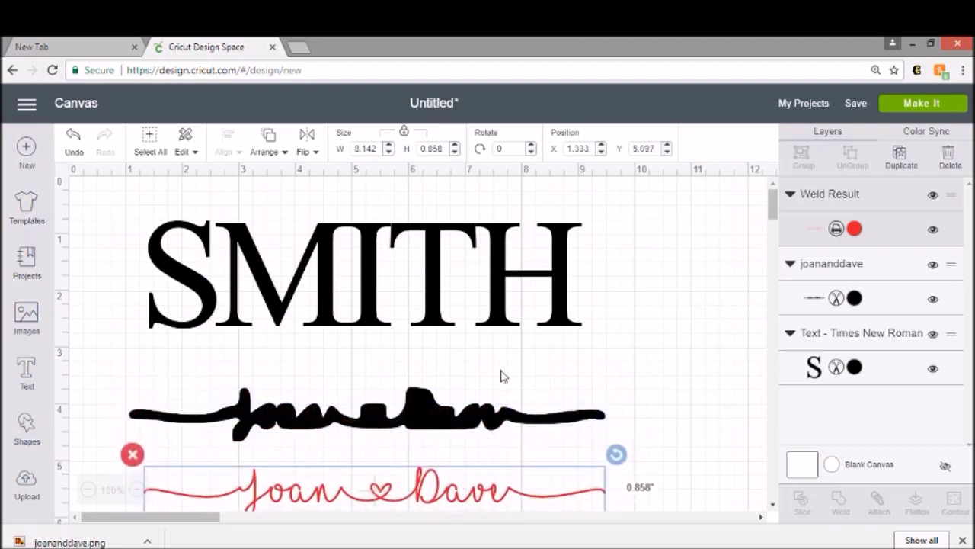
Move the black signature across the middle of SMITH and select both together
click(438, 427)
drag(434, 425, 432, 293)
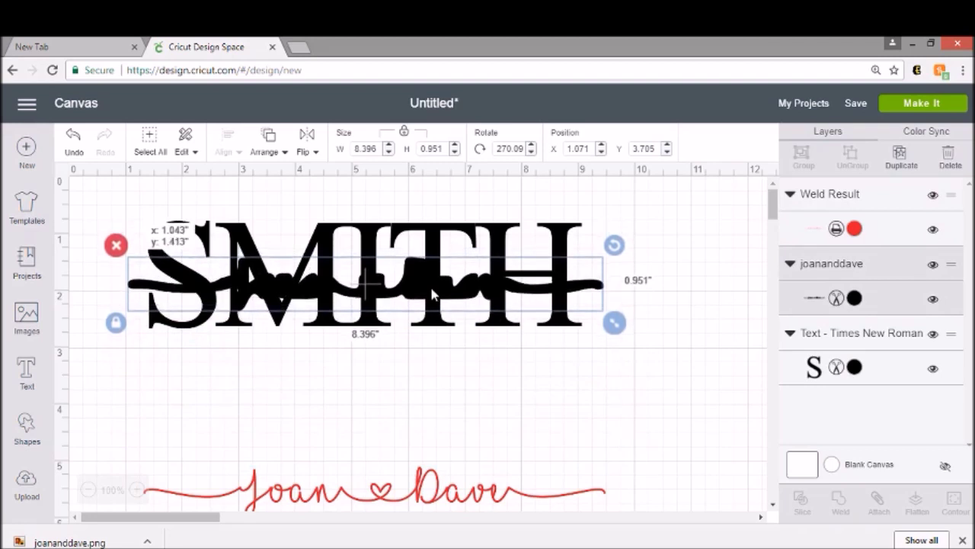
drag(432, 291, 432, 293)
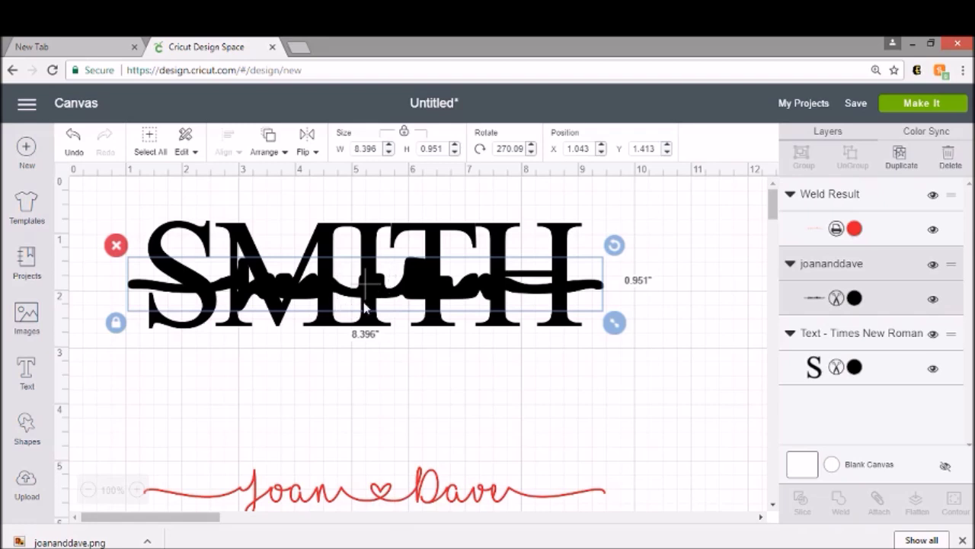
click(414, 374)
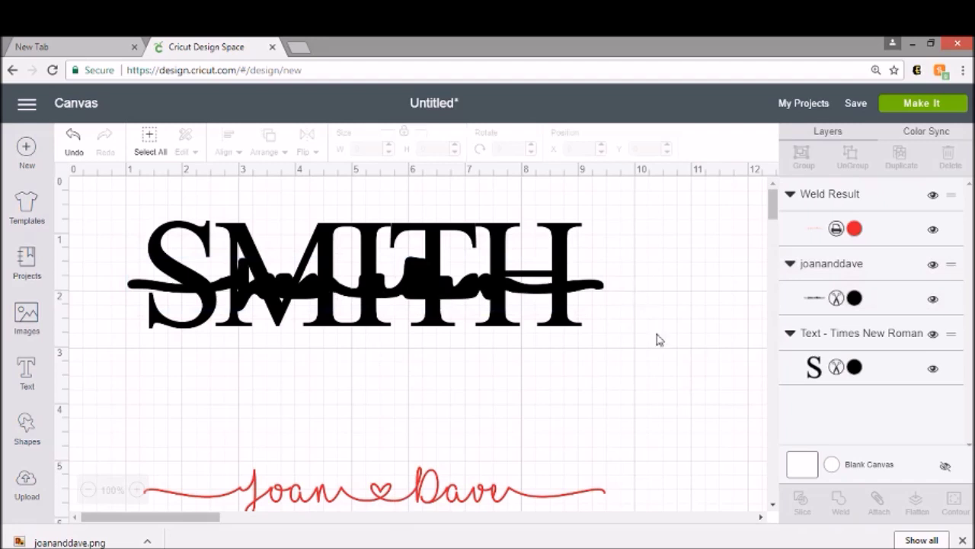
drag(675, 349, 118, 206)
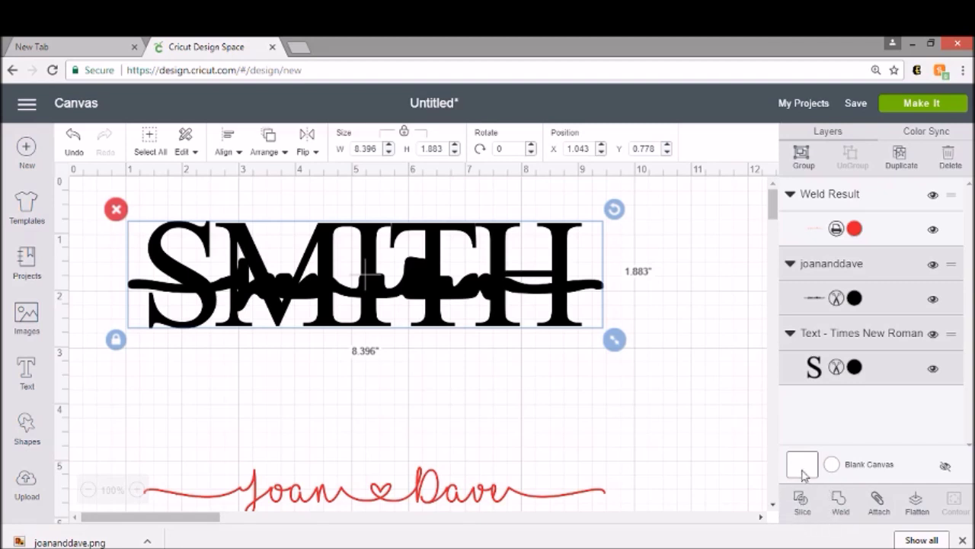
Slice the black signature out of SMITH and delete the swash piece
click(800, 506)
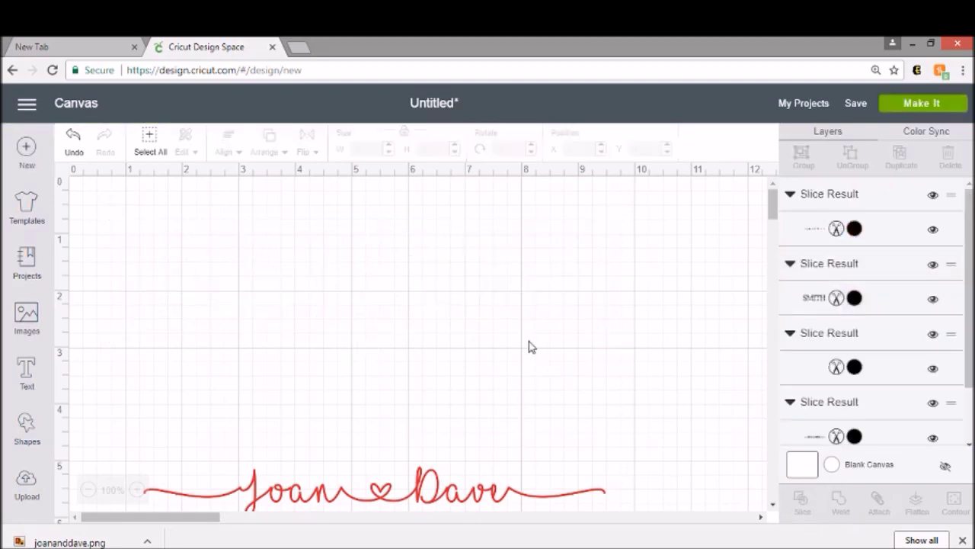
drag(427, 288, 453, 402)
drag(415, 286, 442, 409)
click(417, 311)
drag(417, 311, 417, 352)
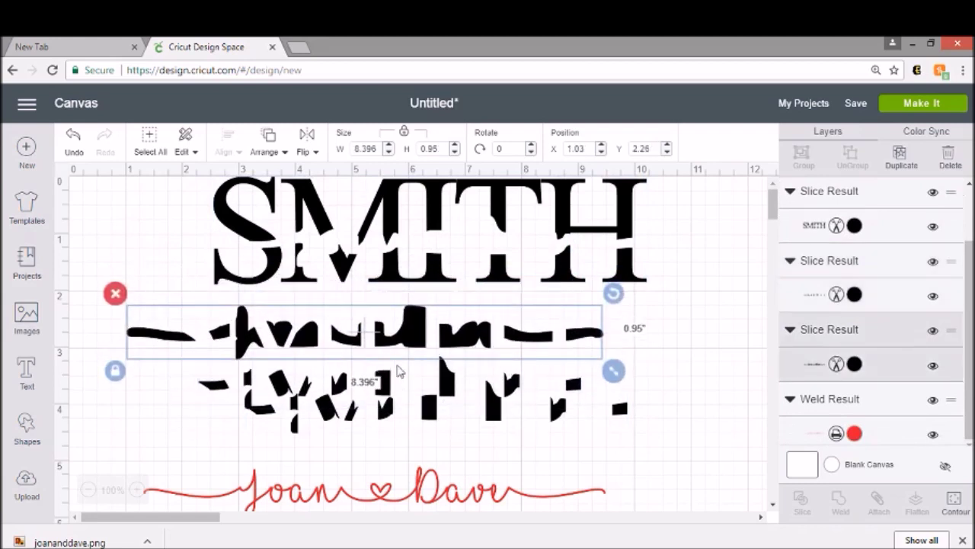
click(115, 294)
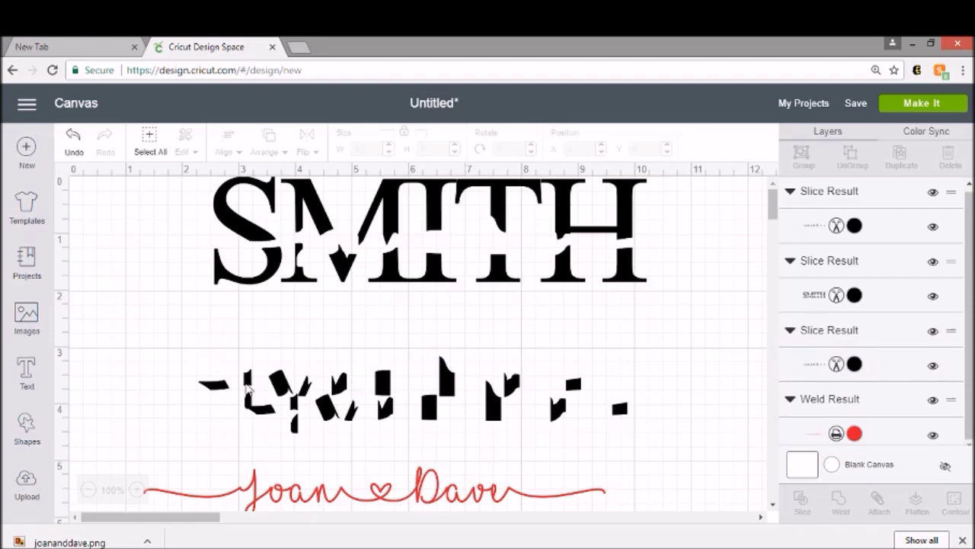
Delete the leftover fragments, reposition SMITH, and bring the red script beneath it
click(239, 387)
click(233, 371)
click(234, 358)
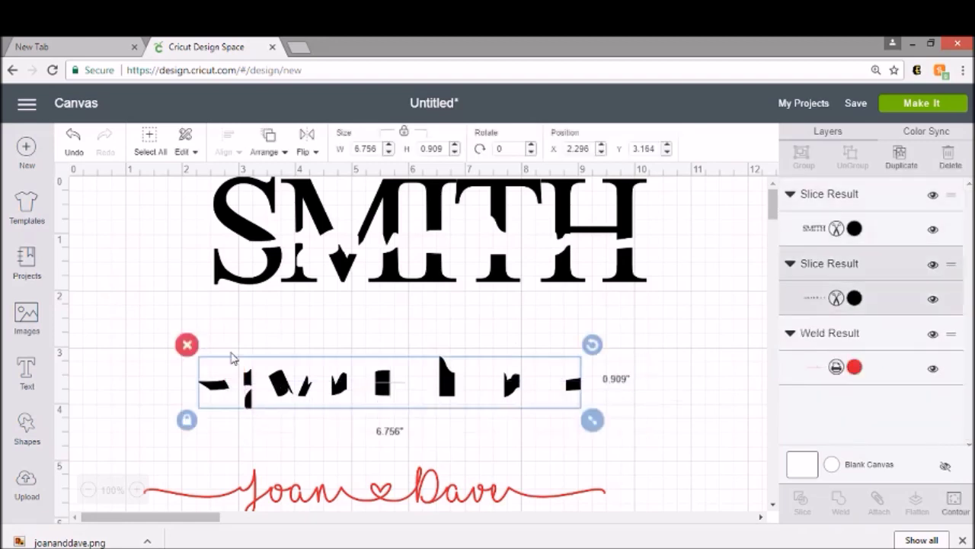
click(185, 344)
drag(432, 211, 397, 280)
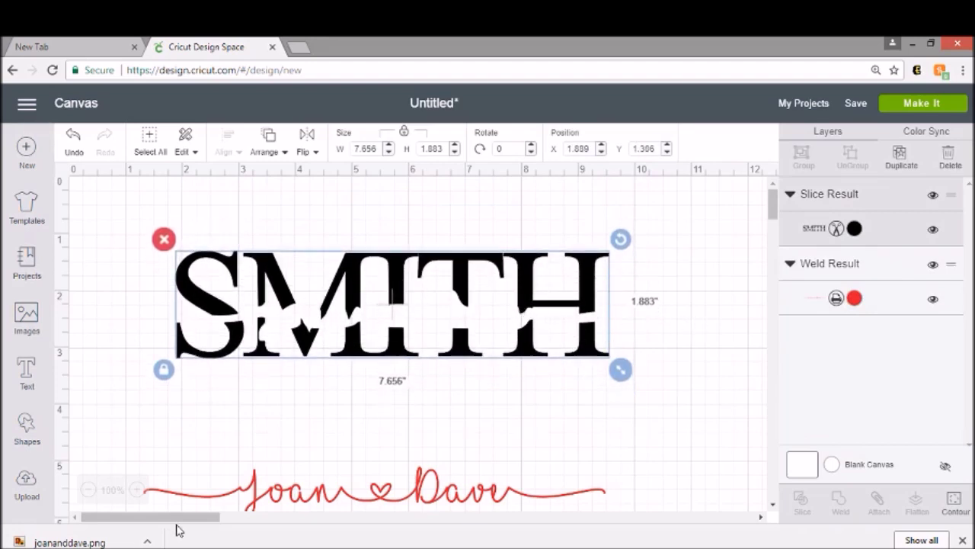
drag(427, 488, 439, 425)
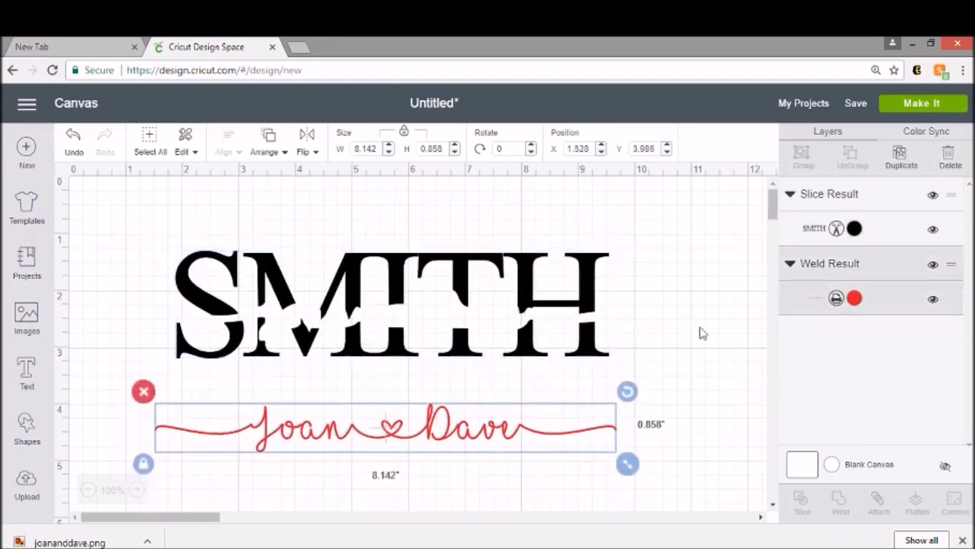
Change the red script's layer operation from print to Cut
click(835, 298)
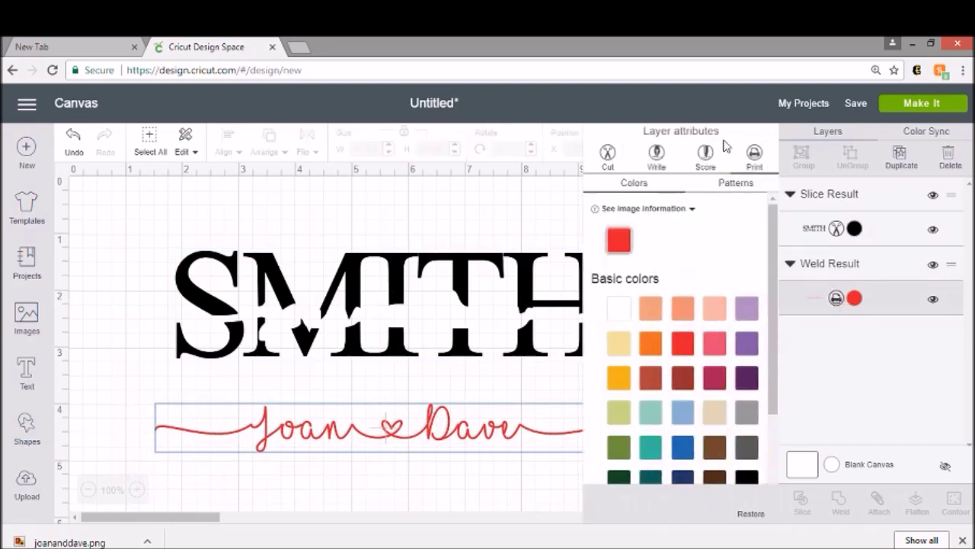
click(607, 154)
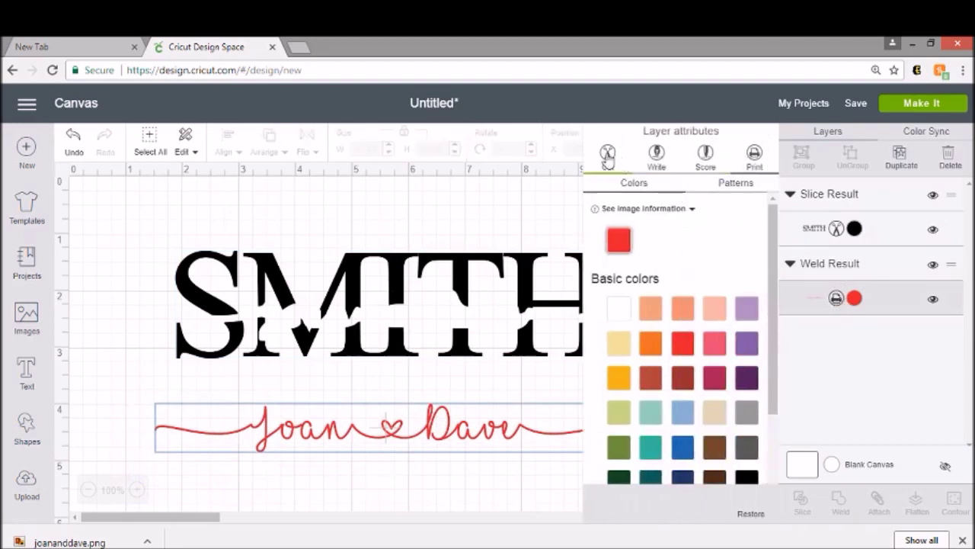
click(484, 436)
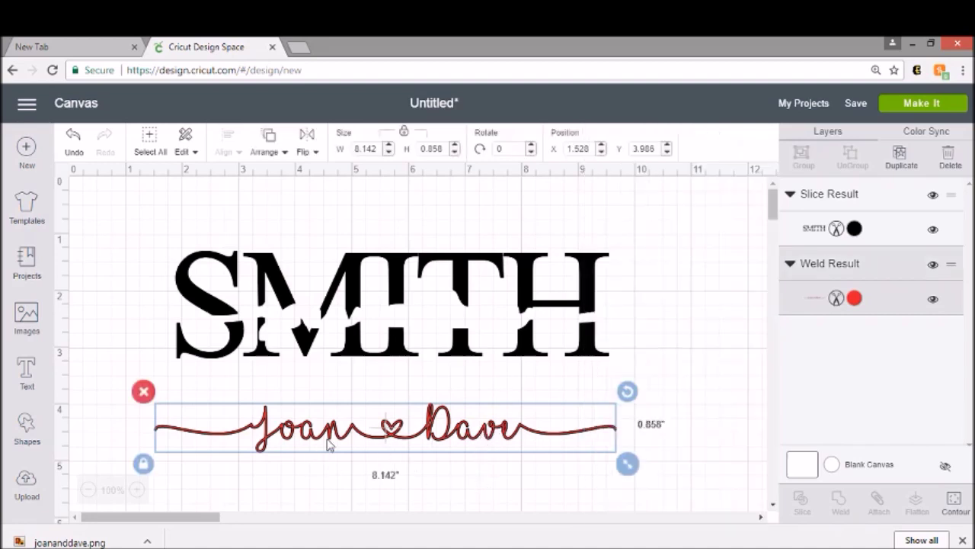
Move the red script into SMITH's gap, nudge SMITH to fit, and select both together
drag(480, 438, 484, 324)
click(480, 428)
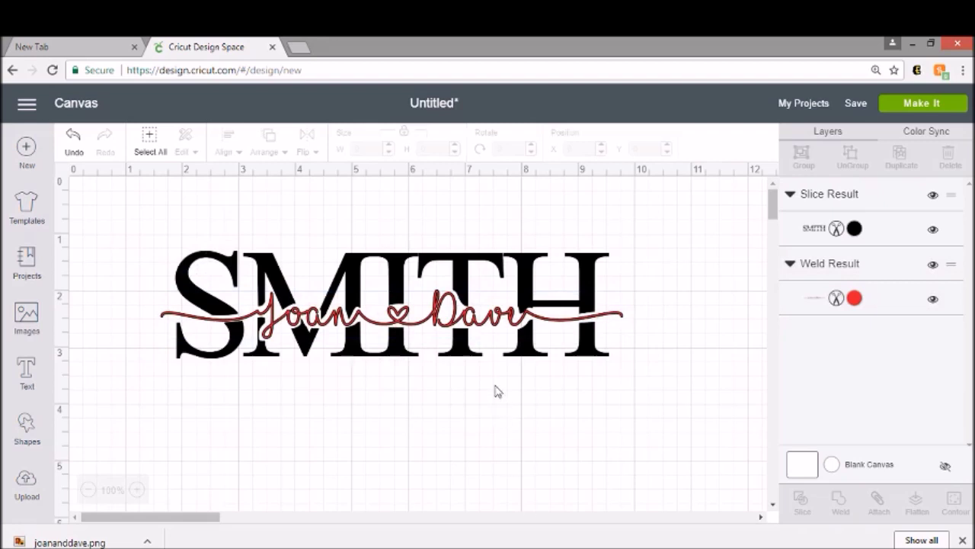
click(481, 324)
drag(479, 323, 478, 326)
click(496, 413)
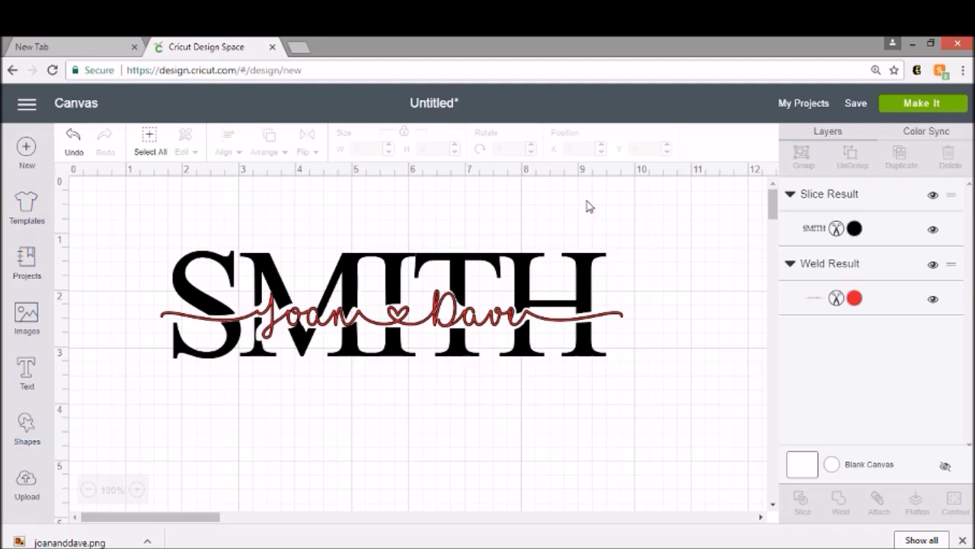
drag(608, 428, 206, 204)
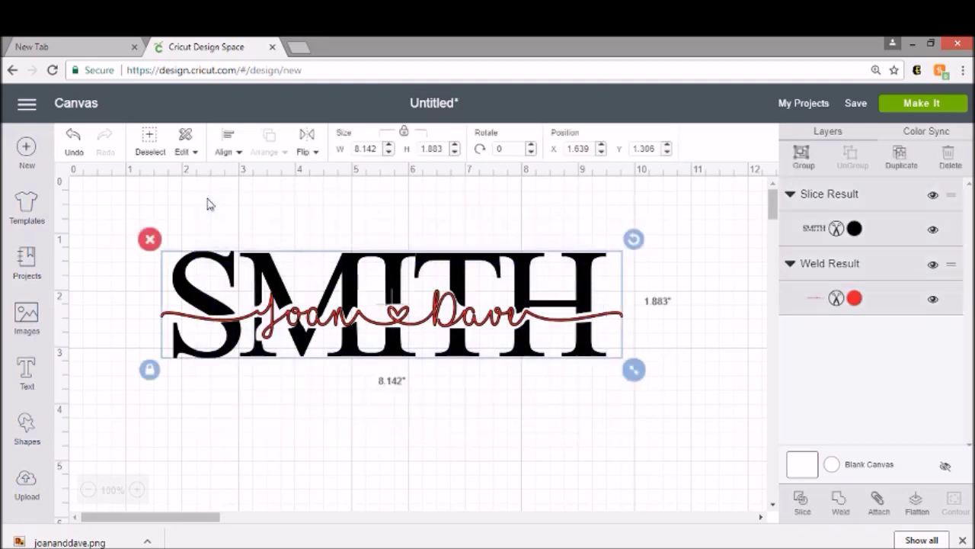
Try attaching then undo, select sliced SMITH and the red script, and send them to Make It
click(879, 505)
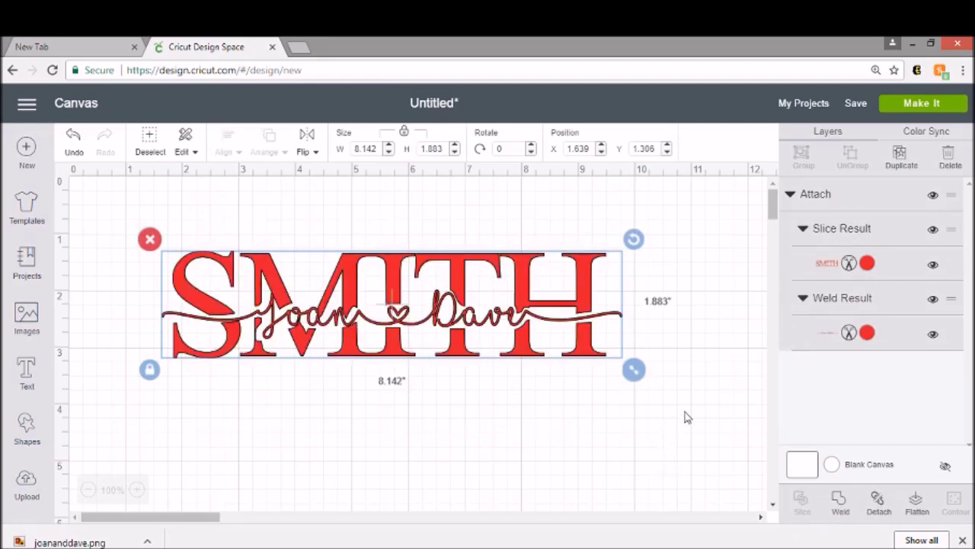
click(71, 145)
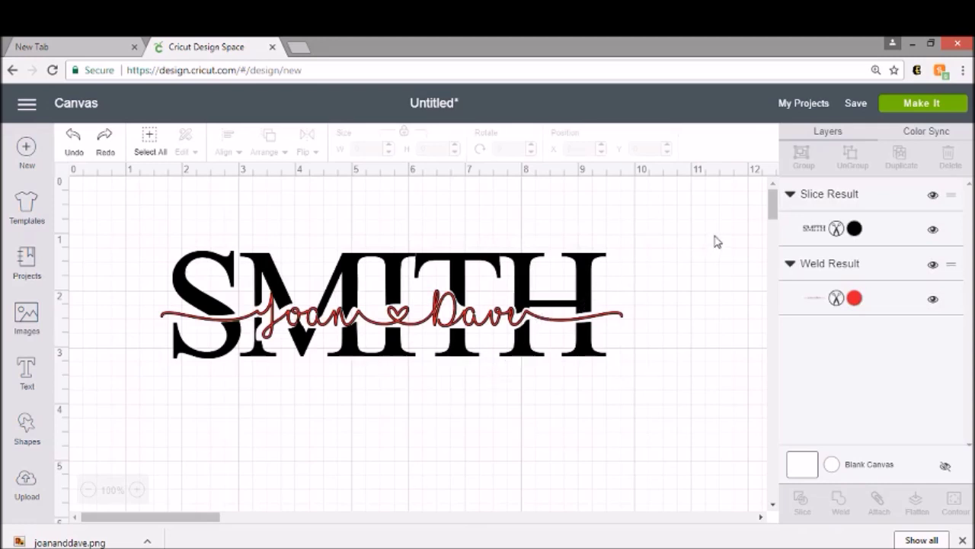
click(823, 201)
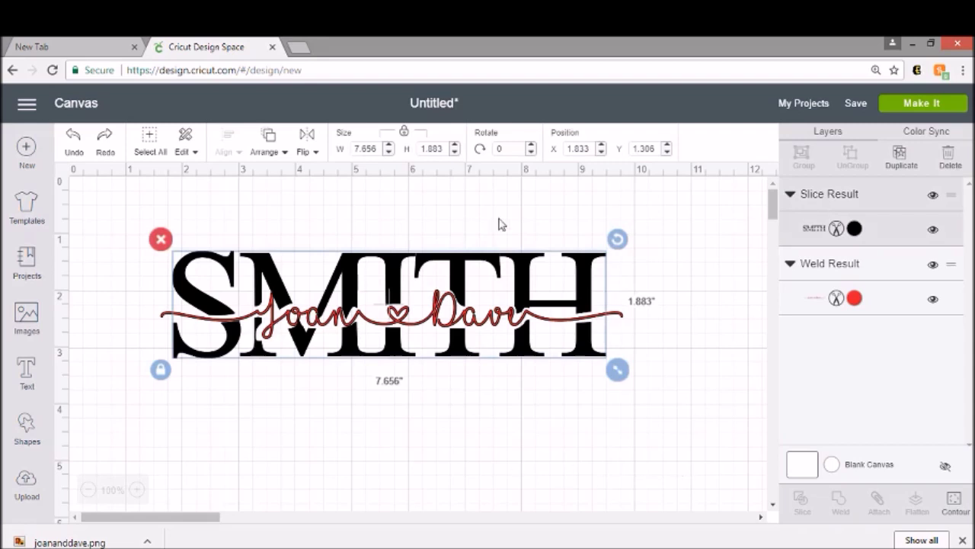
click(848, 267)
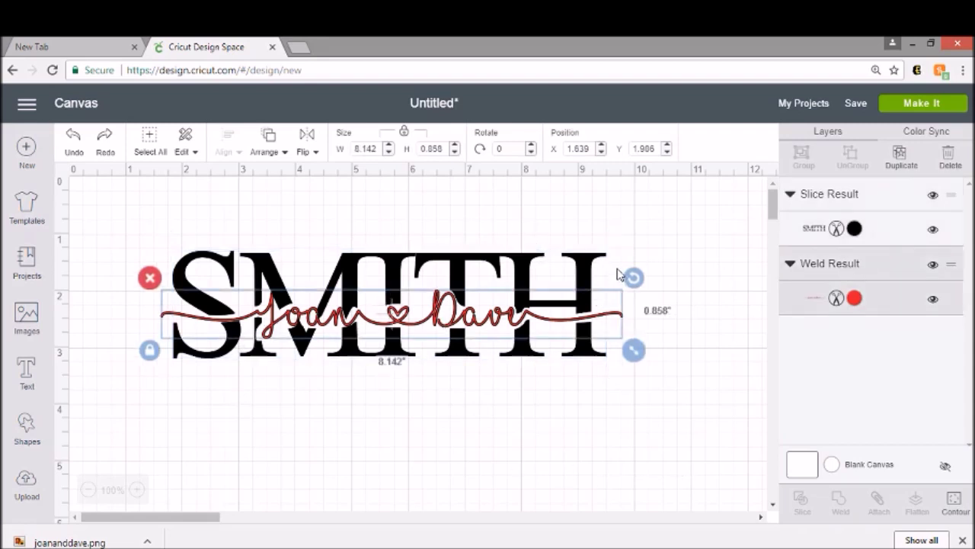
click(906, 112)
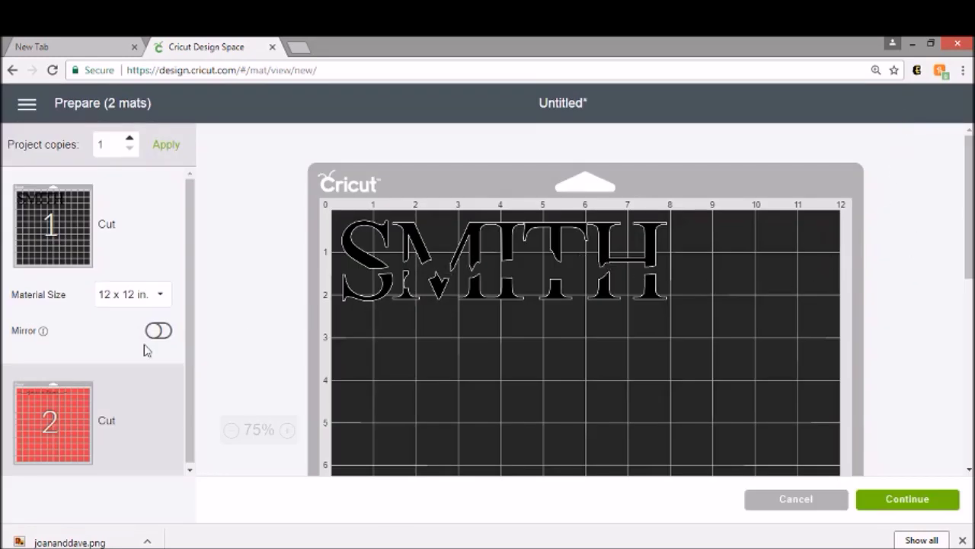
click(106, 378)
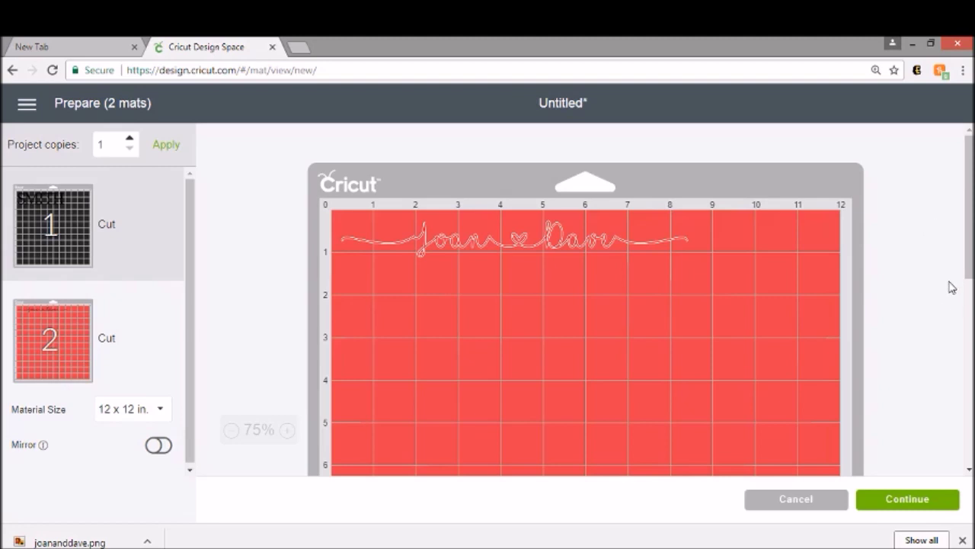
click(42, 232)
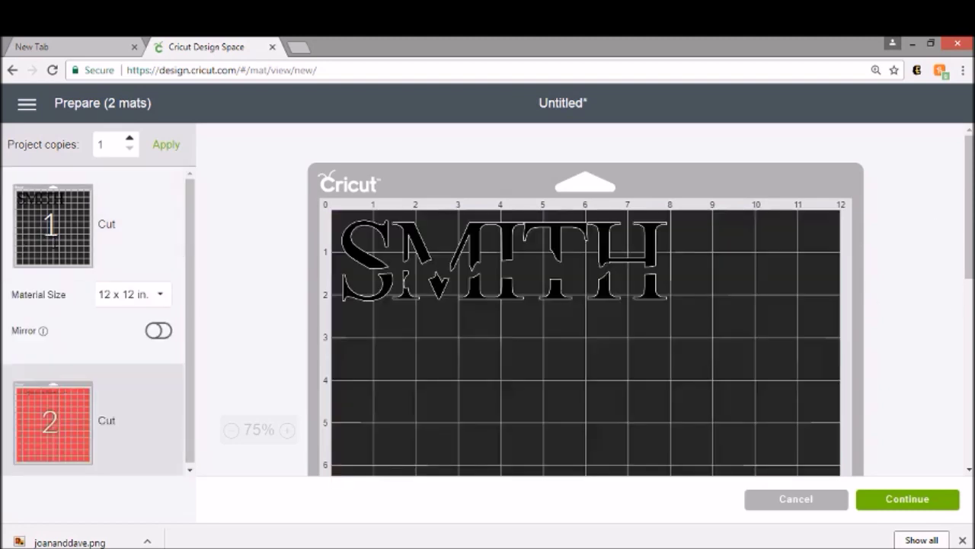